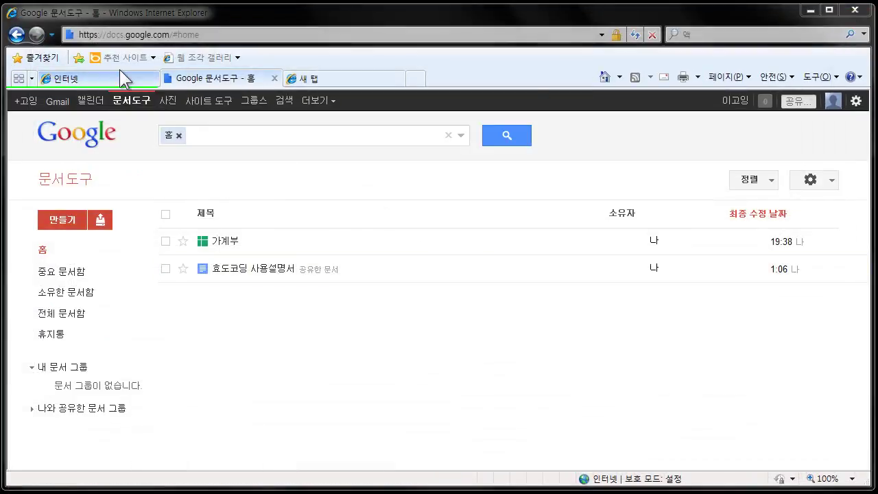
# Open Google Docs home from the 구글문서도구 link on the tutorial page
pyautogui.click(120, 78)
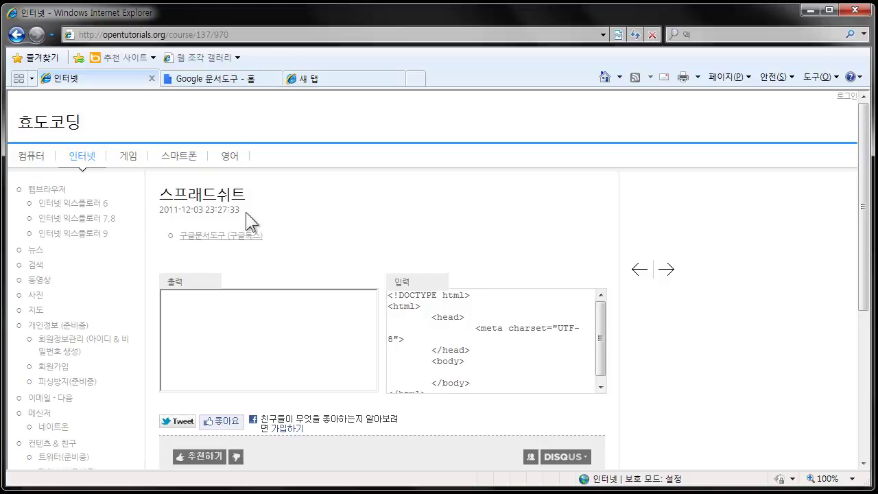
pyautogui.click(231, 236)
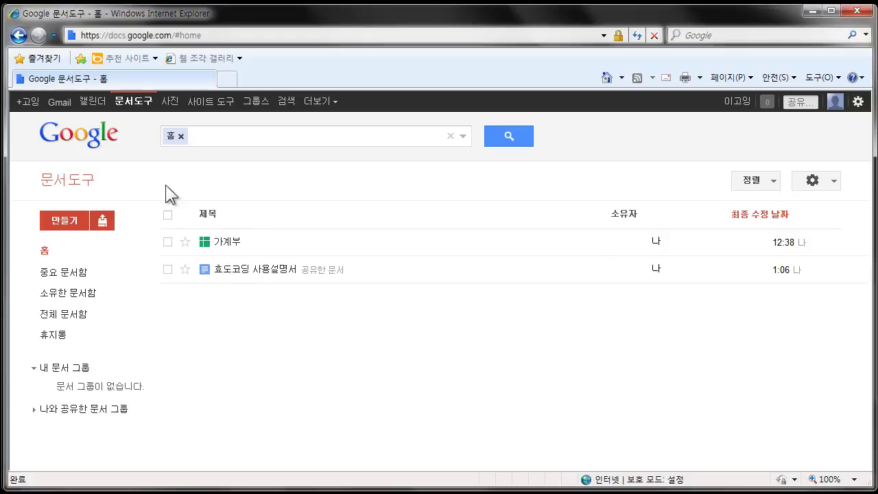
# Create a new blank spreadsheet from the 만들기 menu and move its window up-left
pyautogui.click(55, 219)
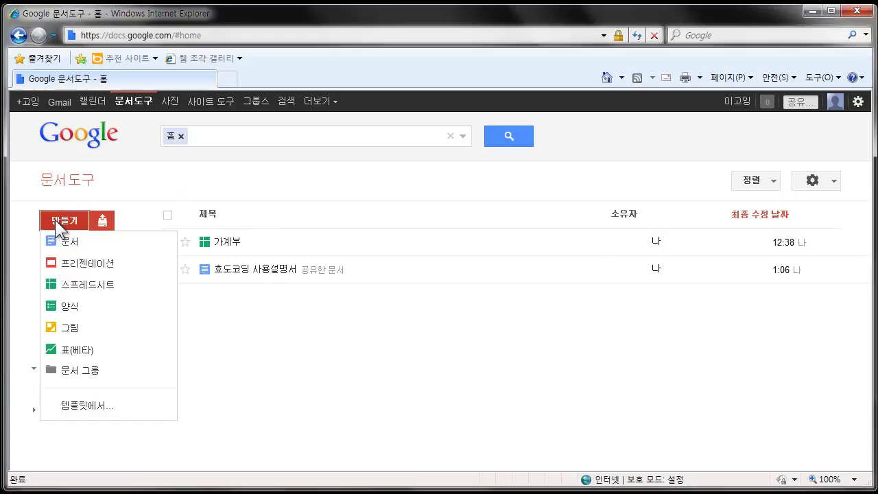
pyautogui.click(64, 294)
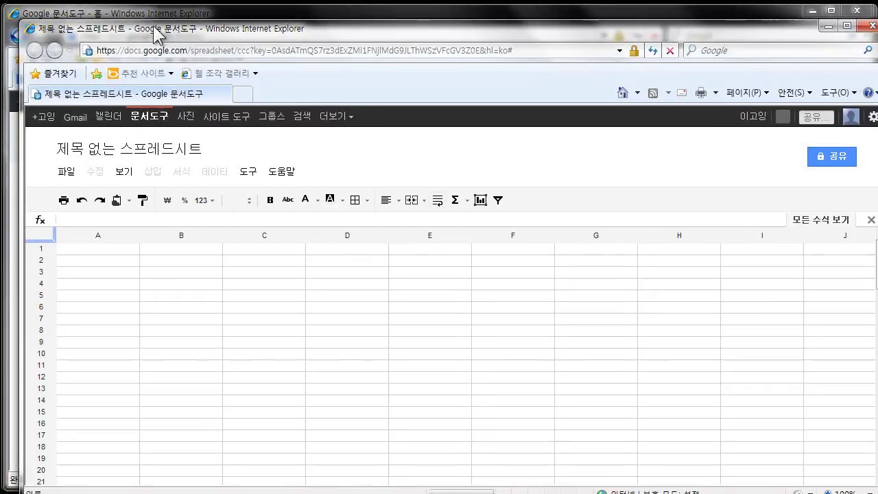
pyautogui.moveTo(159, 32); pyautogui.dragTo(142, 14)
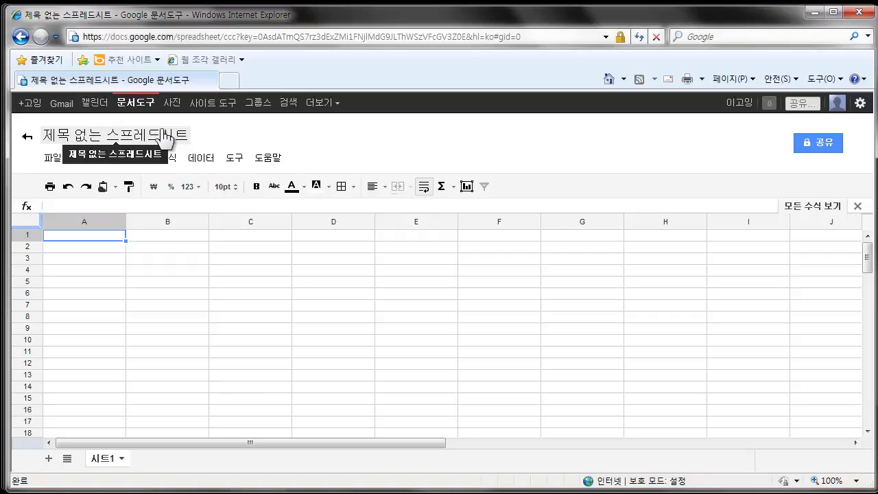
# Rename the untitled spreadsheet to '연습' and close its window
pyautogui.click(165, 139)
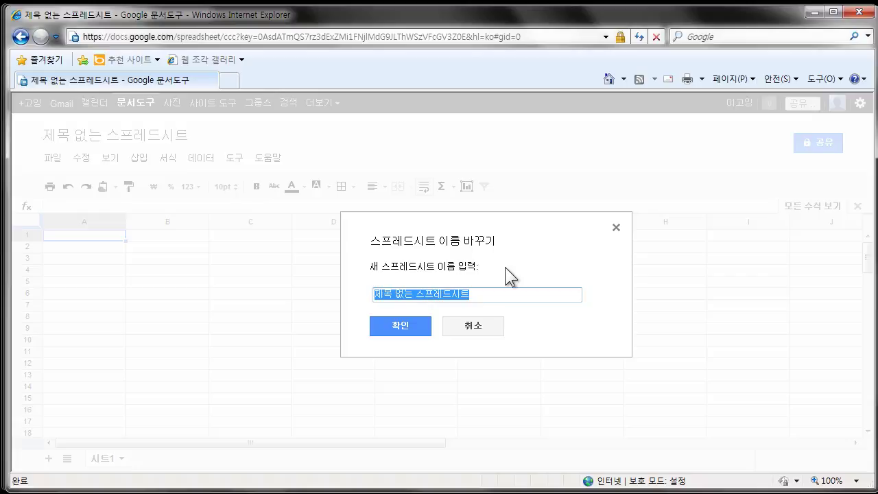
pyautogui.write('dss')
pyautogui.press('BackSpace')
pyautogui.press('BackSpace')
pyautogui.press('BackSpace')
pyautogui.write('연습')
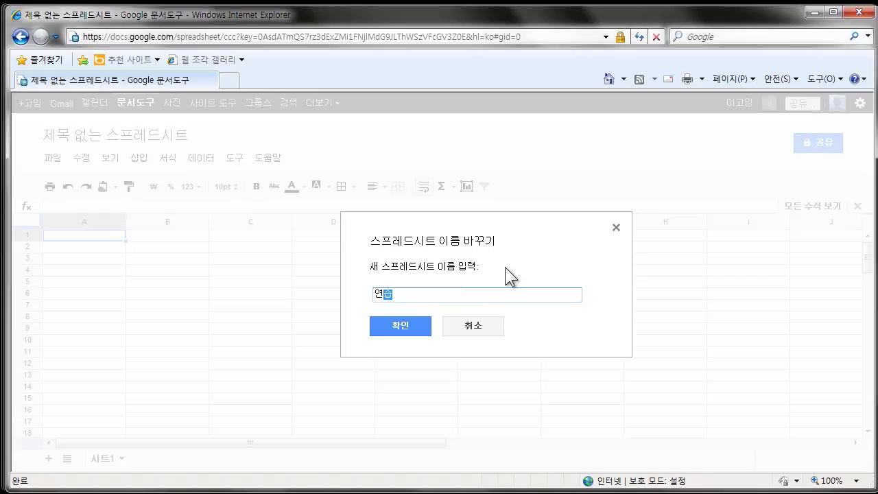
pyautogui.click(405, 330)
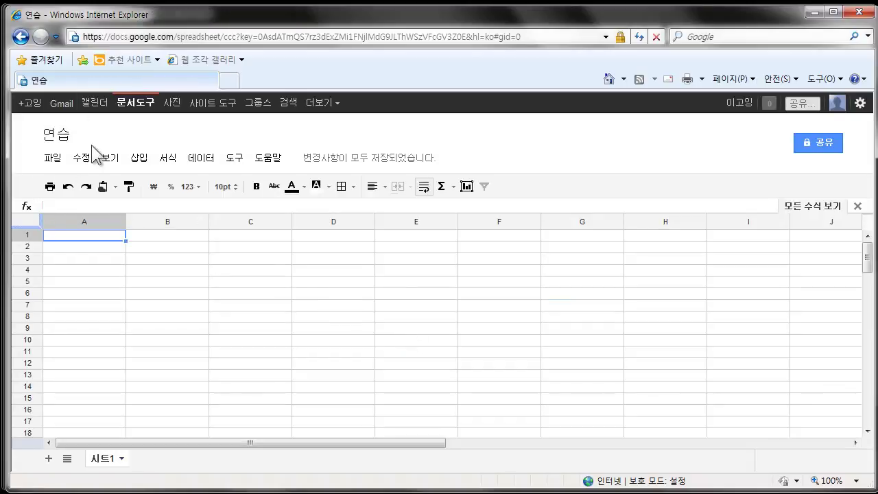
pyautogui.click(868, 14)
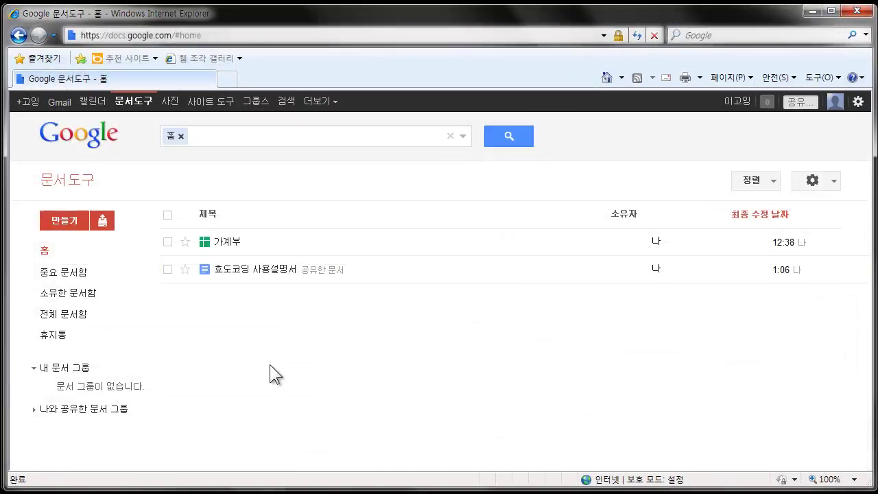
# Refresh the document list and open the 연습 spreadsheet in its own window
pyautogui.click(116, 104)
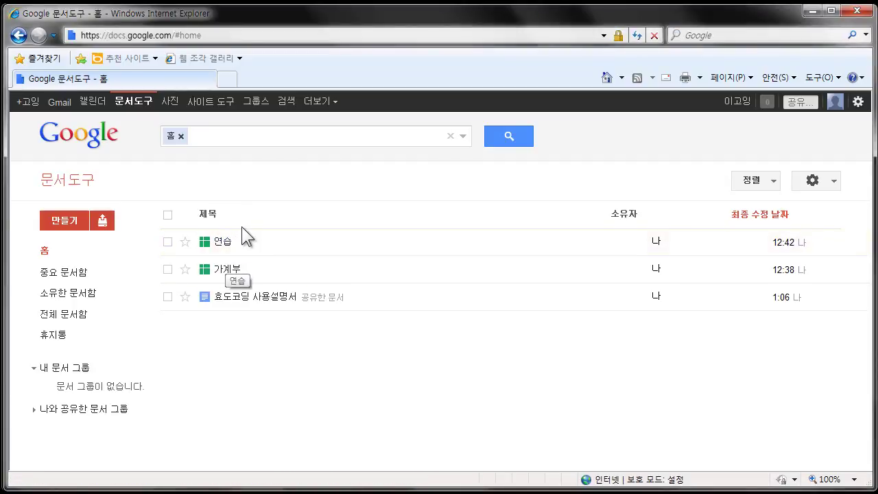
pyautogui.click(223, 242)
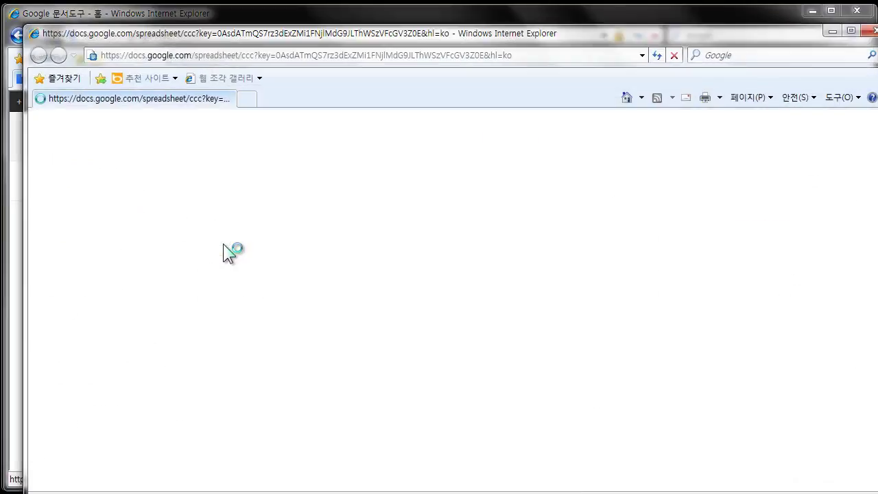
pyautogui.moveTo(266, 42); pyautogui.dragTo(245, 24)
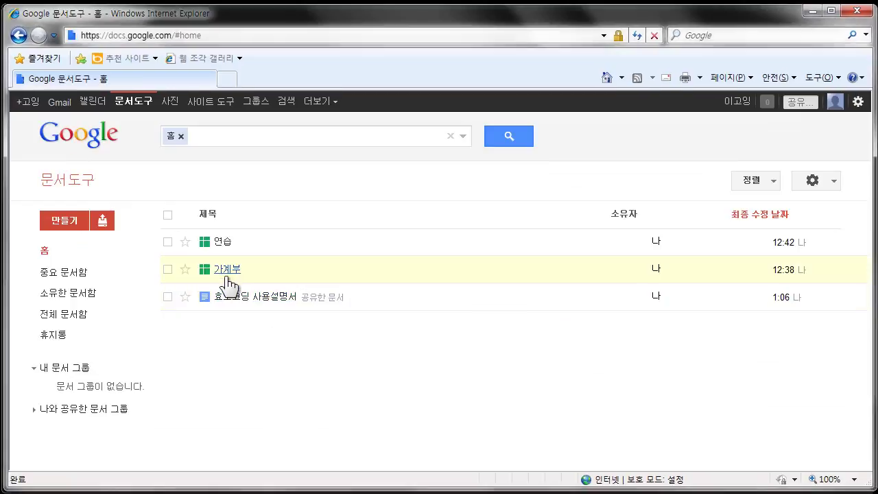
# Open the 가계부 spreadsheet, select cell E11, then close that window
pyautogui.click(223, 274)
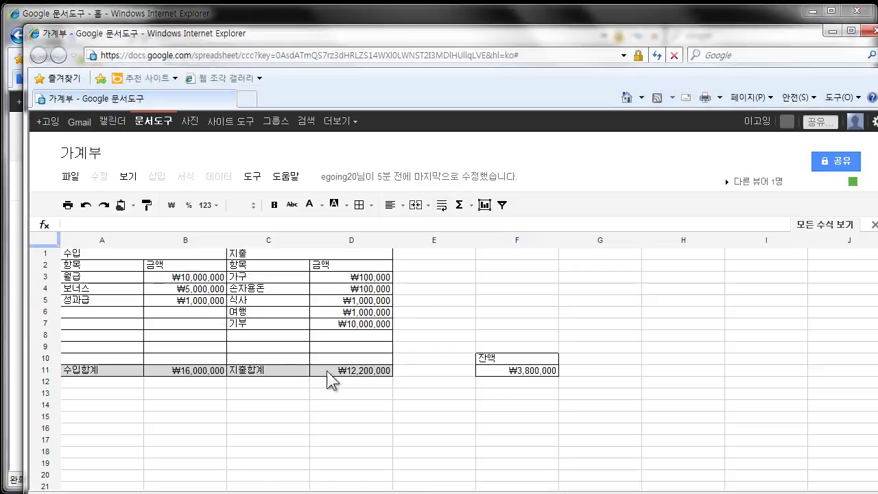
pyautogui.click(400, 373)
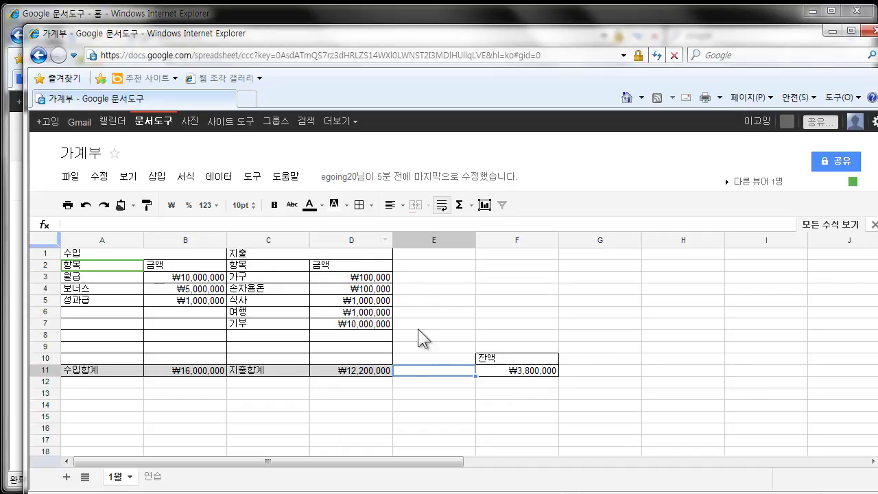
pyautogui.click(873, 31)
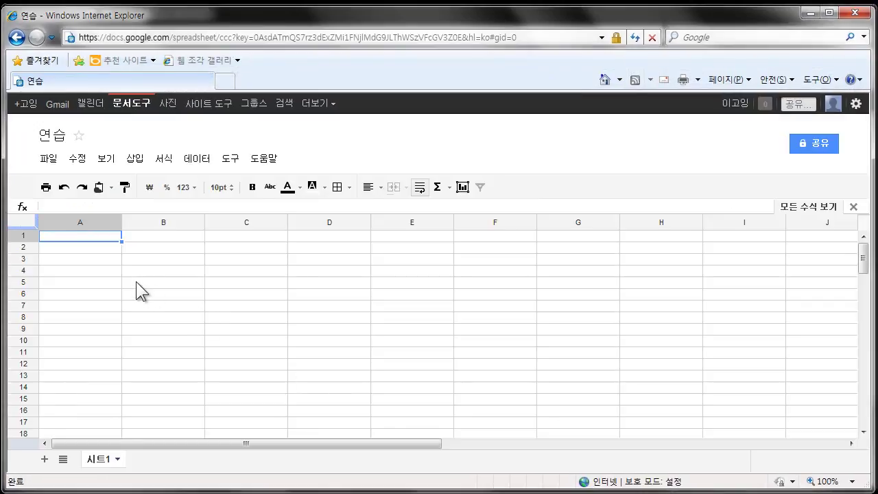
pyautogui.click(118, 261)
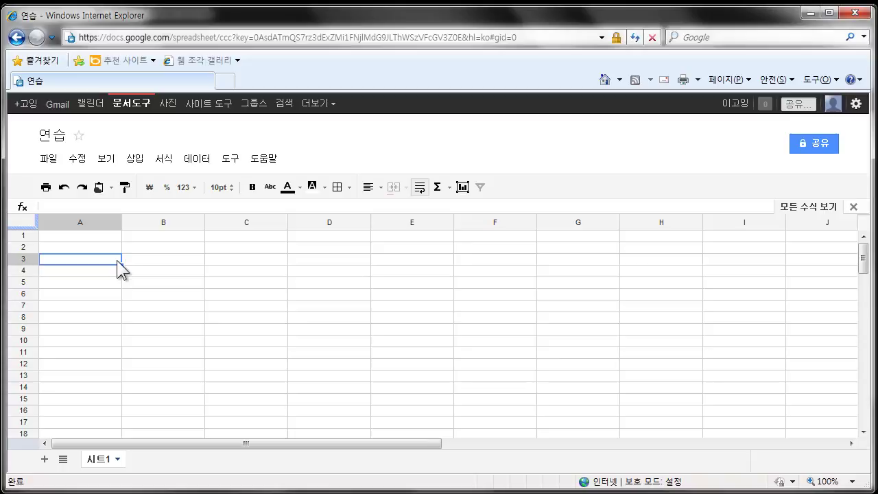
pyautogui.press('Right')
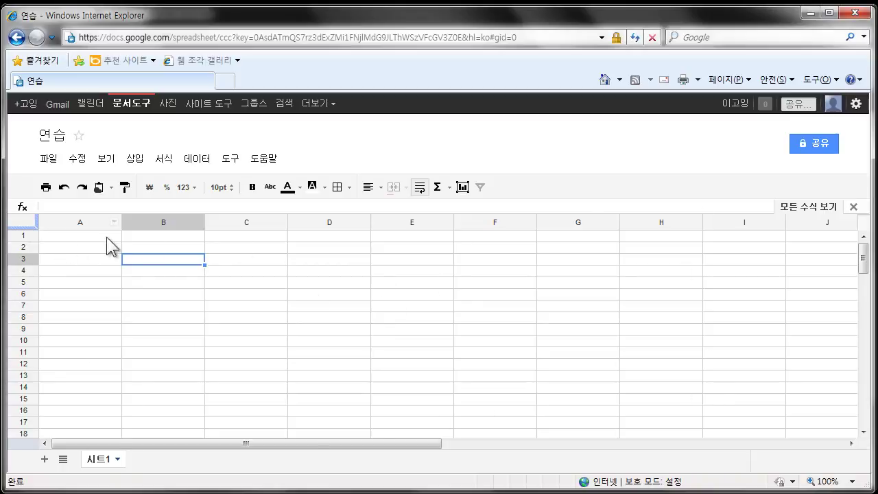
pyautogui.click(61, 236)
pyautogui.click(31, 235)
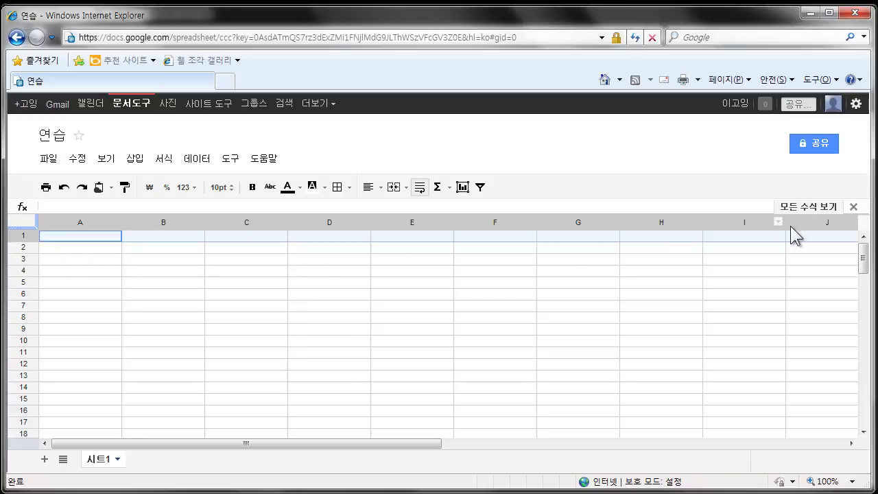
pyautogui.click(67, 222)
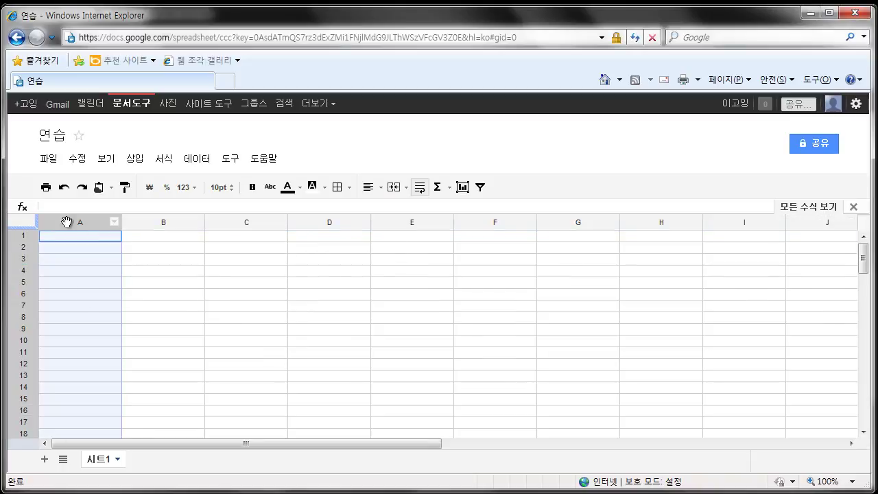
pyautogui.click(72, 258)
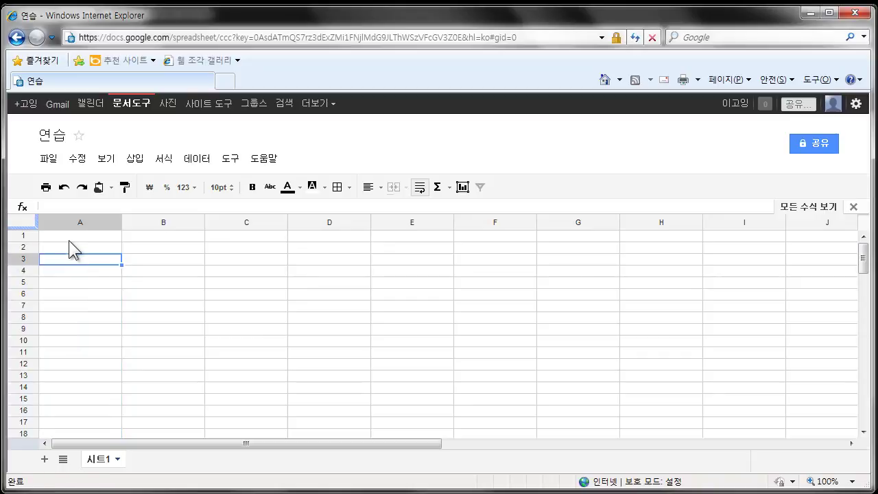
pyautogui.click(69, 240)
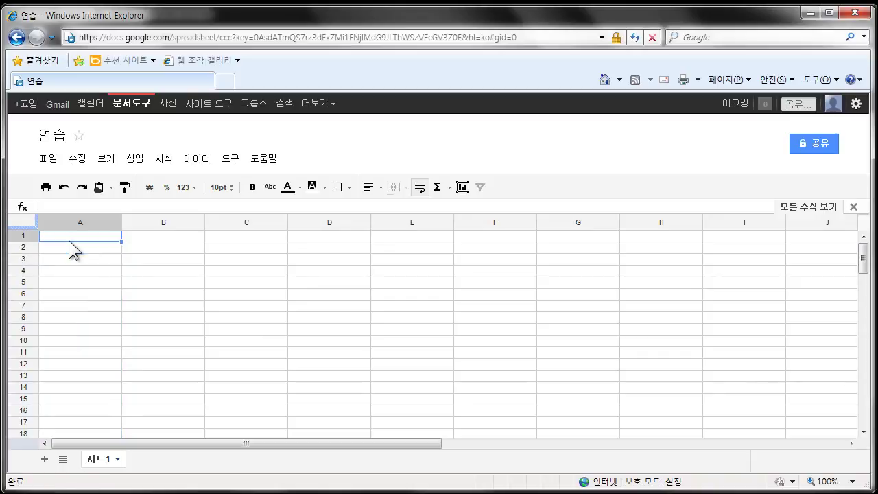
pyautogui.click(173, 293)
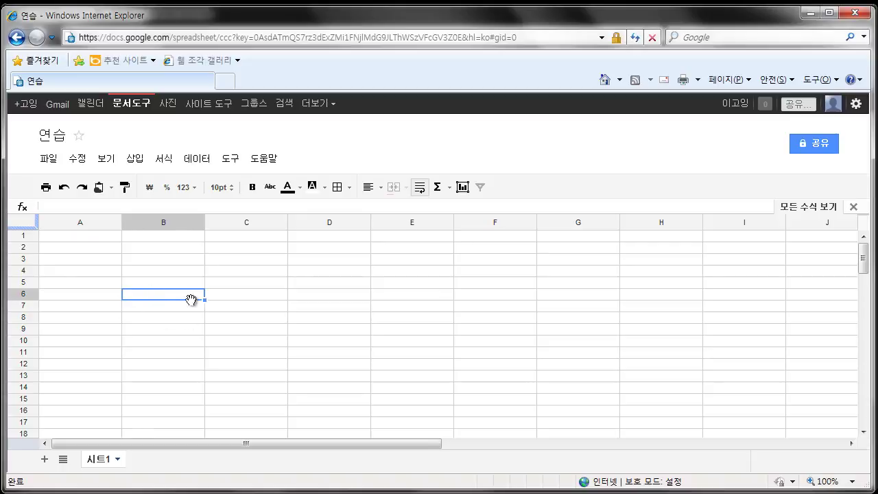
pyautogui.write('ㅊㄸ')
pyautogui.press('BackSpace')
pyautogui.write('셀')
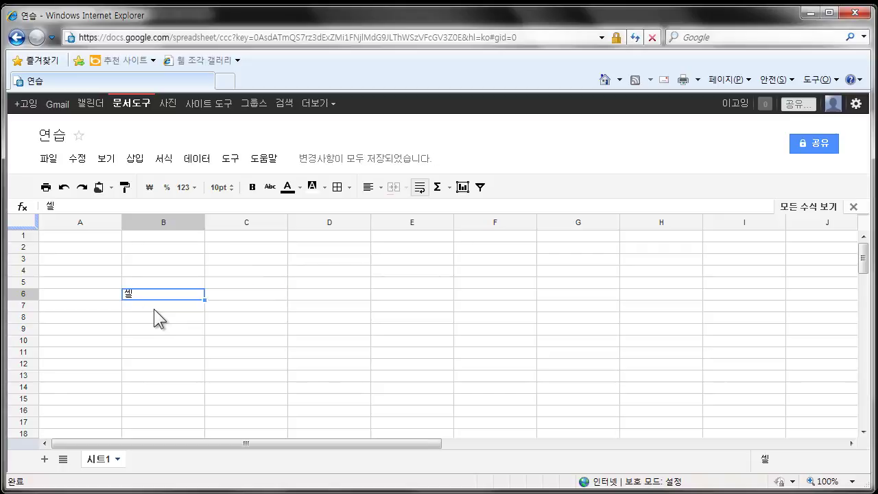
pyautogui.press('Delete')
pyautogui.moveTo(46, 293); pyautogui.dragTo(806, 298)
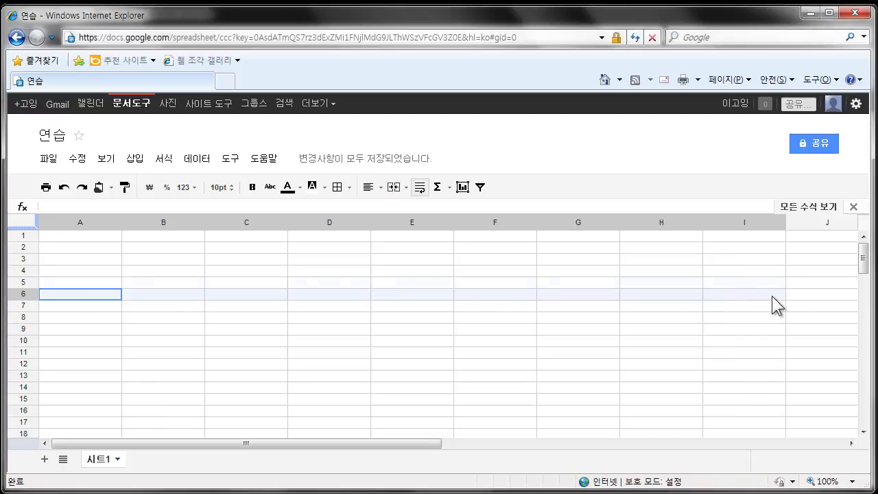
pyautogui.moveTo(175, 238); pyautogui.dragTo(167, 428)
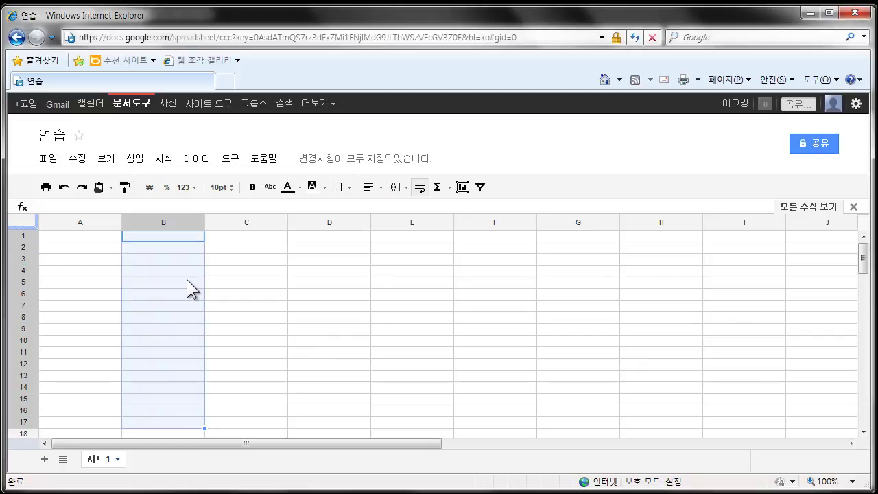
pyautogui.click(180, 309)
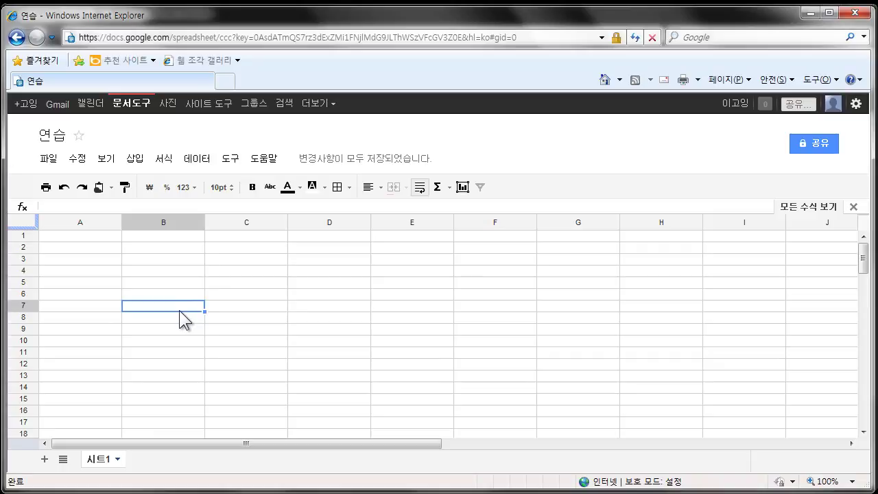
pyautogui.click(174, 285)
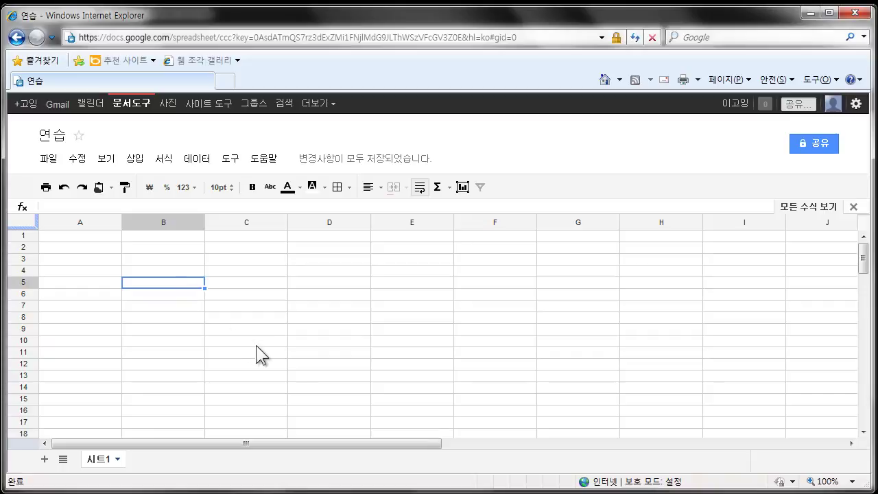
pyautogui.click(260, 319)
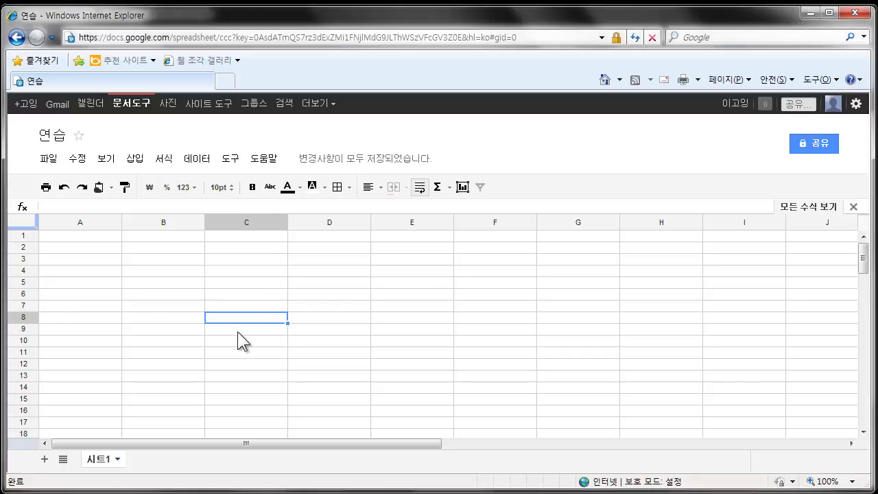
pyautogui.click(153, 331)
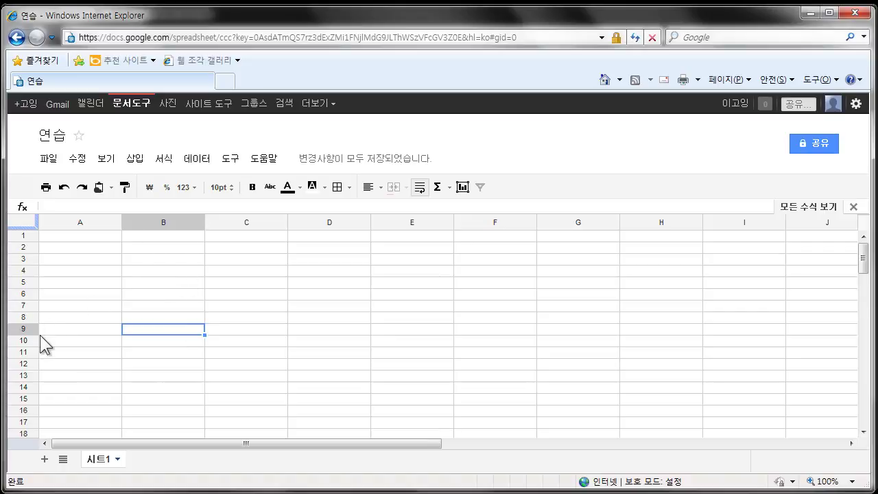
pyautogui.click(231, 307)
pyautogui.click(234, 283)
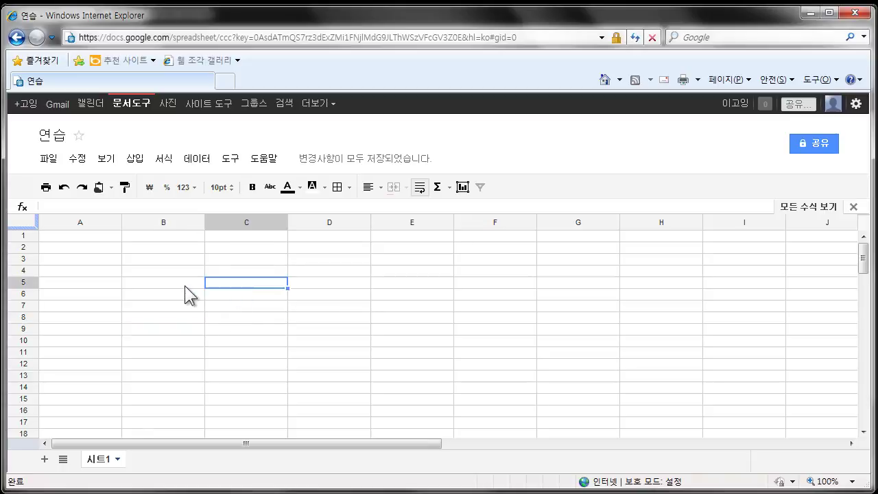
pyautogui.click(185, 285)
pyautogui.click(183, 314)
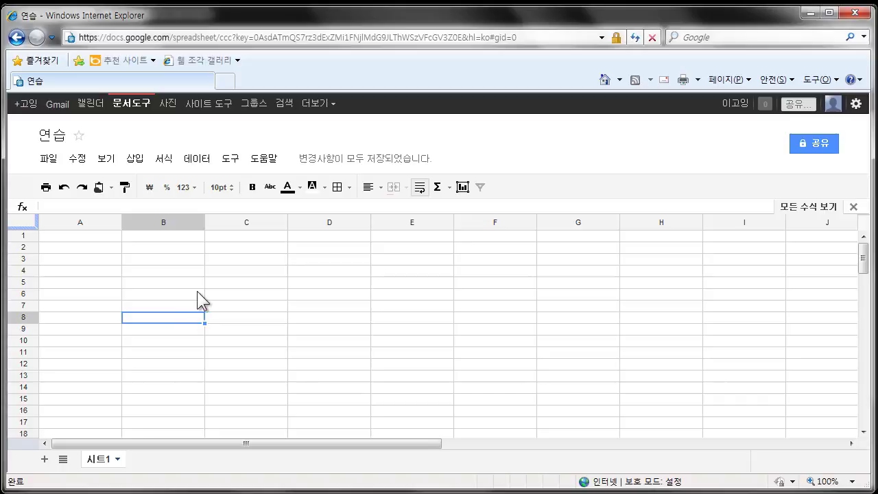
pyautogui.click(171, 286)
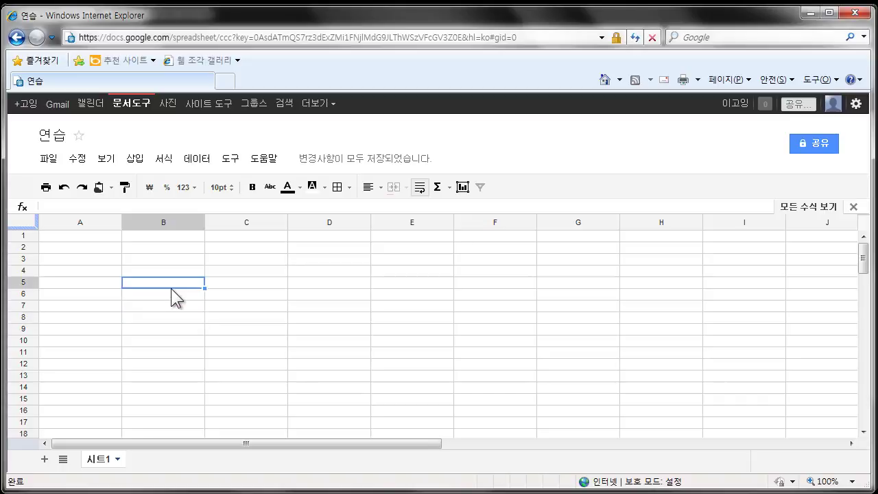
pyautogui.click(340, 279)
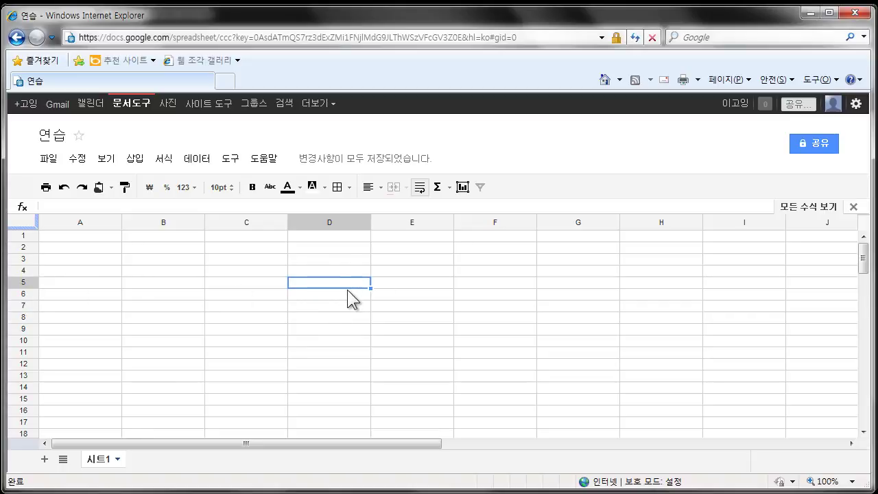
pyautogui.click(161, 280)
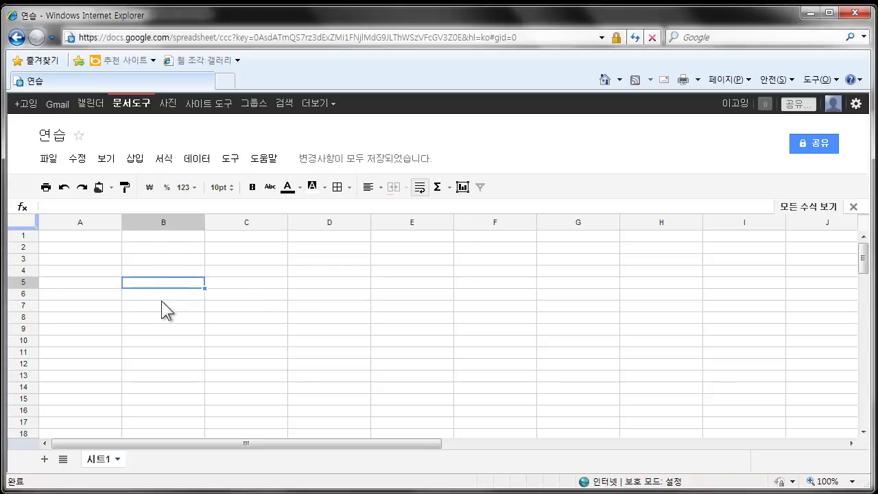
pyautogui.click(229, 282)
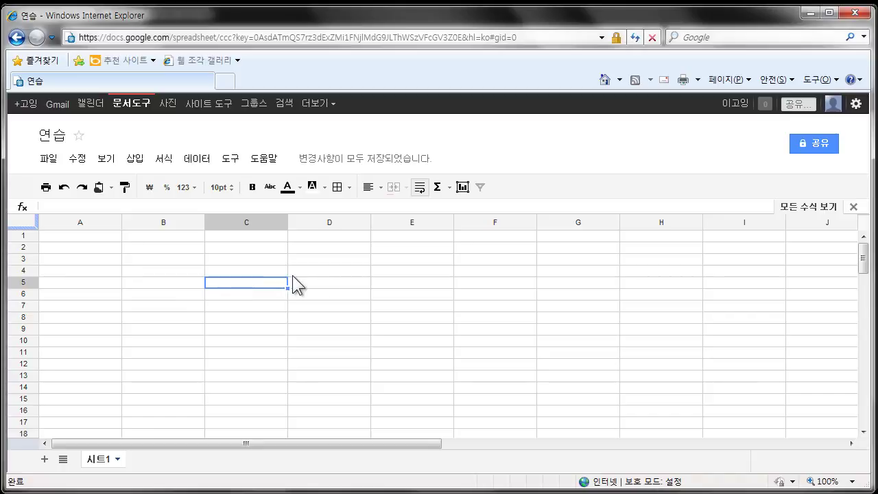
pyautogui.click(326, 281)
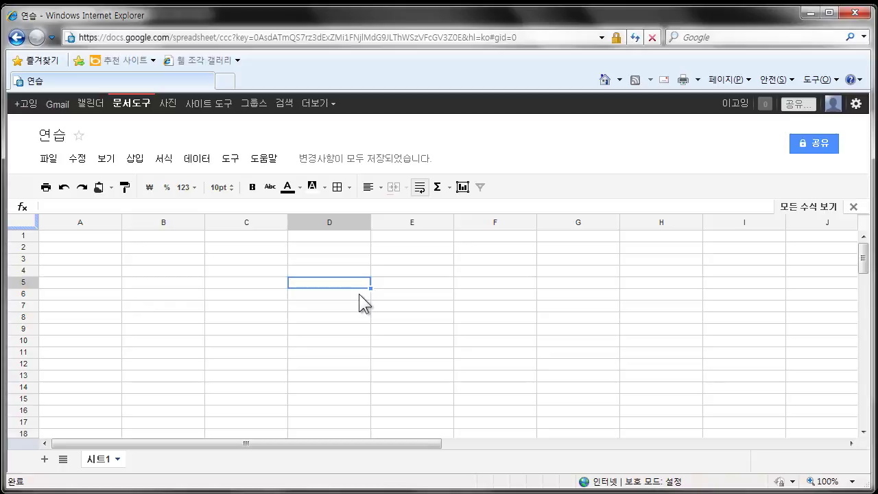
# Enter the formula =B5+C5 in D5 and reselect D5 to check it
pyautogui.write('=')
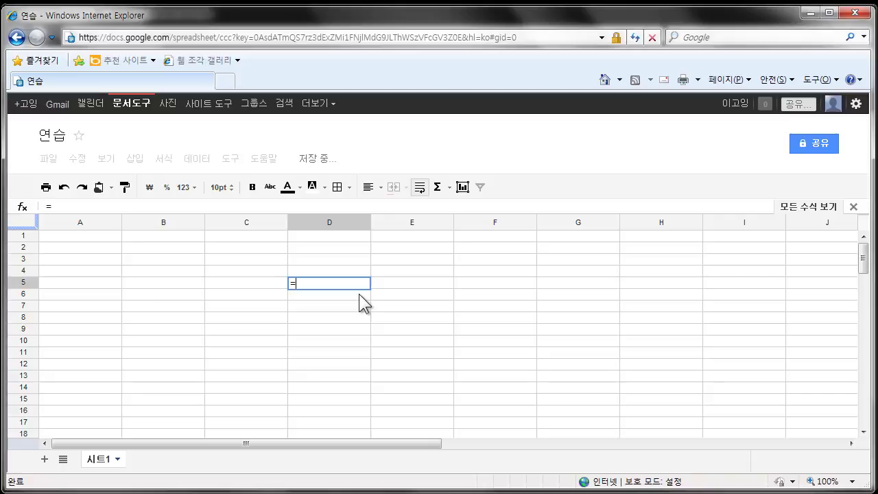
pyautogui.click(171, 281)
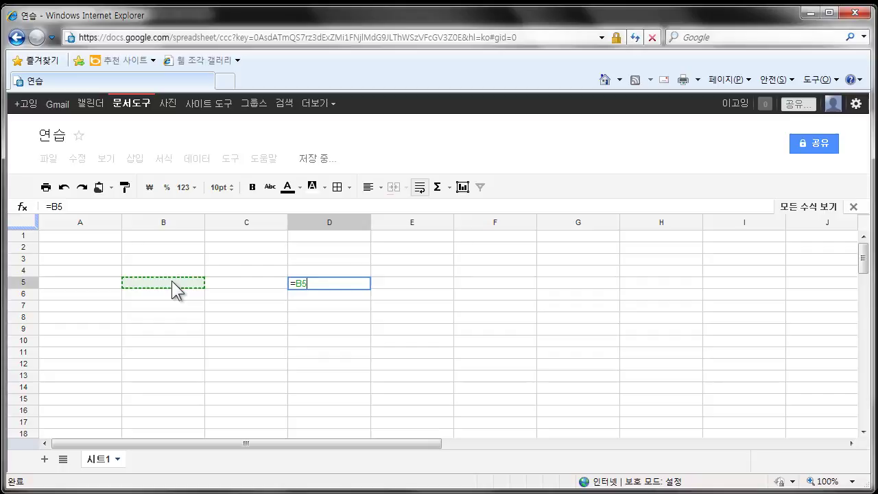
pyautogui.write('+')
pyautogui.click(235, 282)
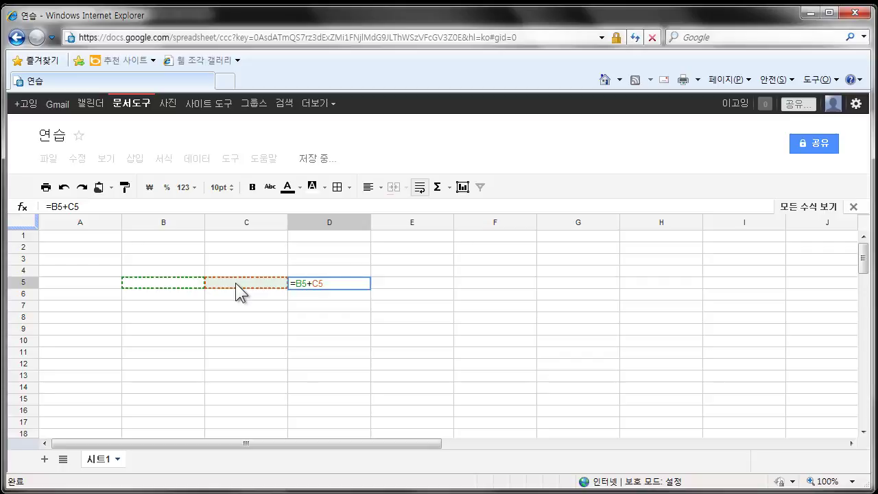
pyautogui.press('Return')
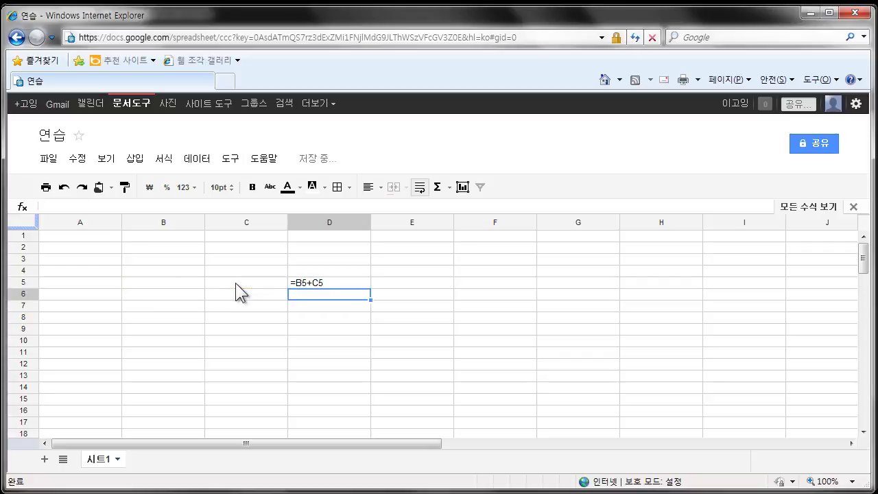
pyautogui.press('Up')
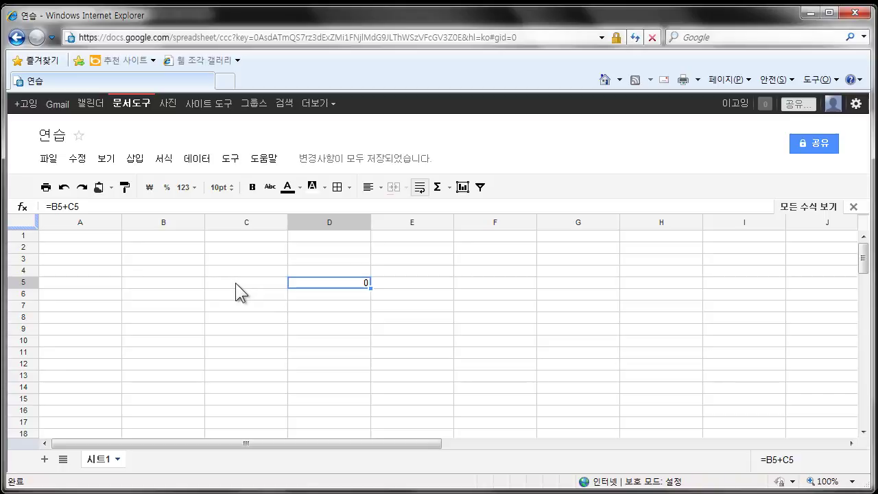
pyautogui.click(293, 328)
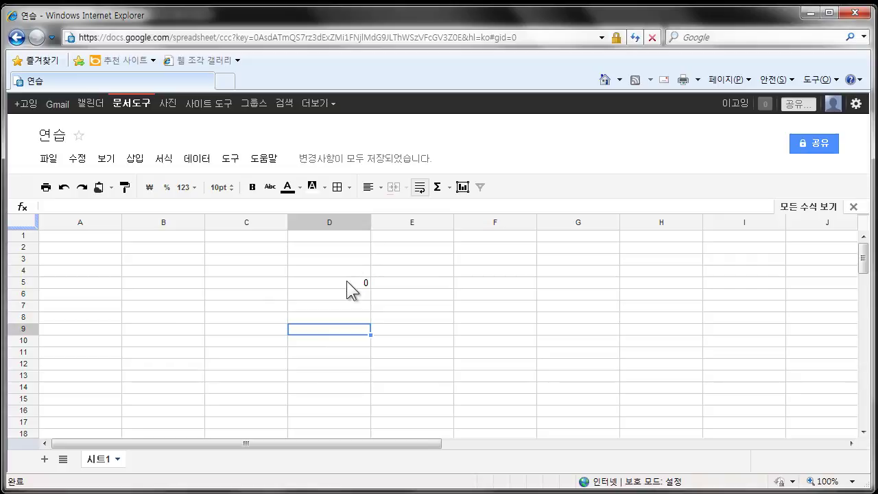
pyautogui.click(347, 282)
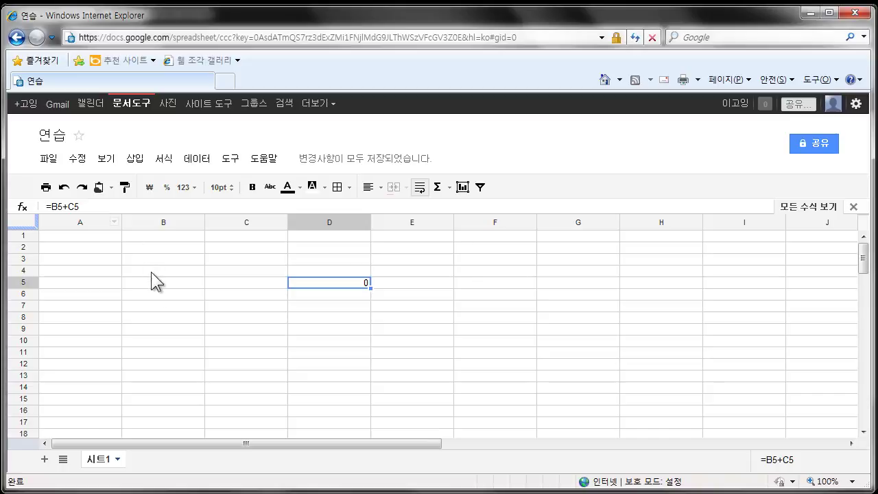
pyautogui.click(166, 282)
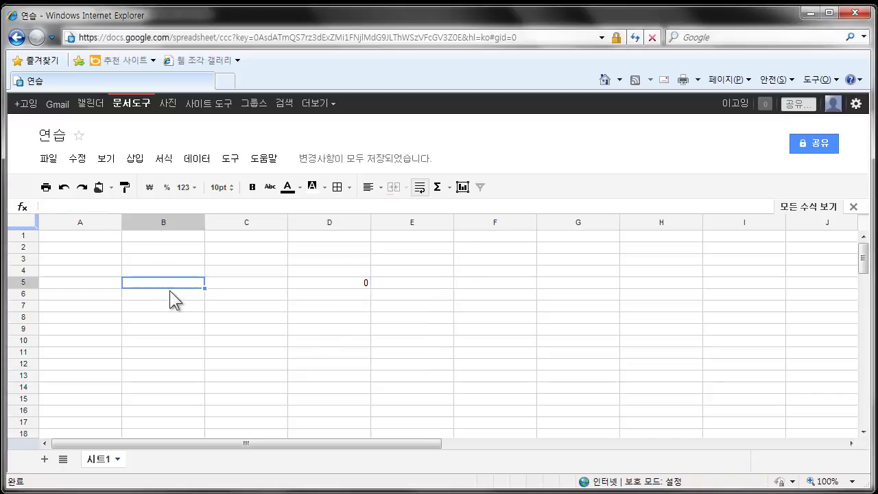
pyautogui.click(239, 285)
pyautogui.click(339, 281)
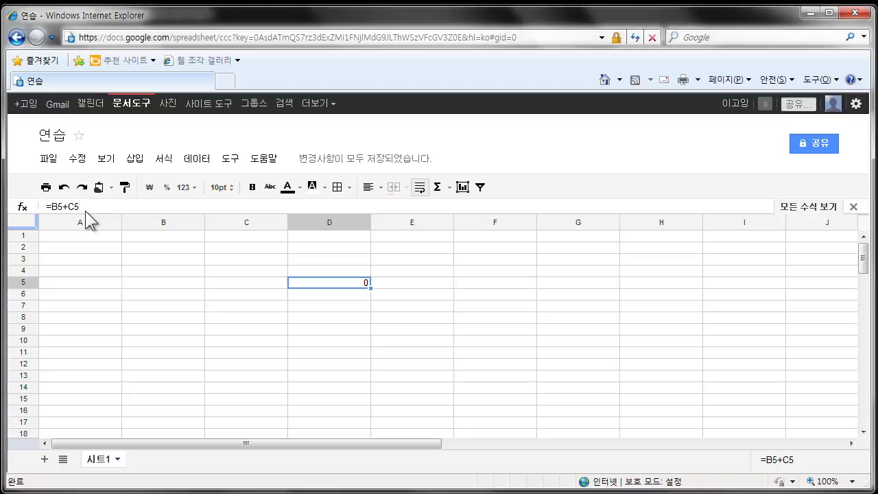
pyautogui.click(185, 287)
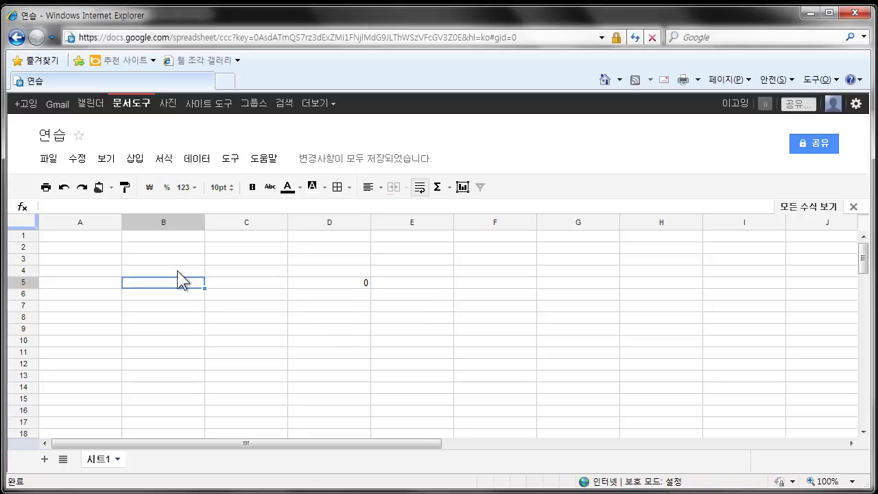
# Enter 10 in B5 and 20 in C5, then select D5 to see the sum 30
pyautogui.click(177, 271)
pyautogui.click(178, 292)
pyautogui.click(179, 284)
pyautogui.write('10')
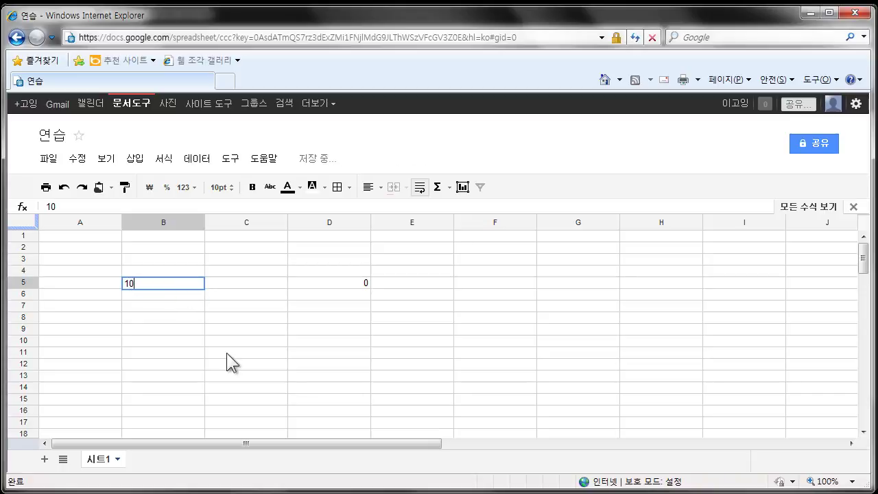
pyautogui.press('Return')
pyautogui.click(230, 281)
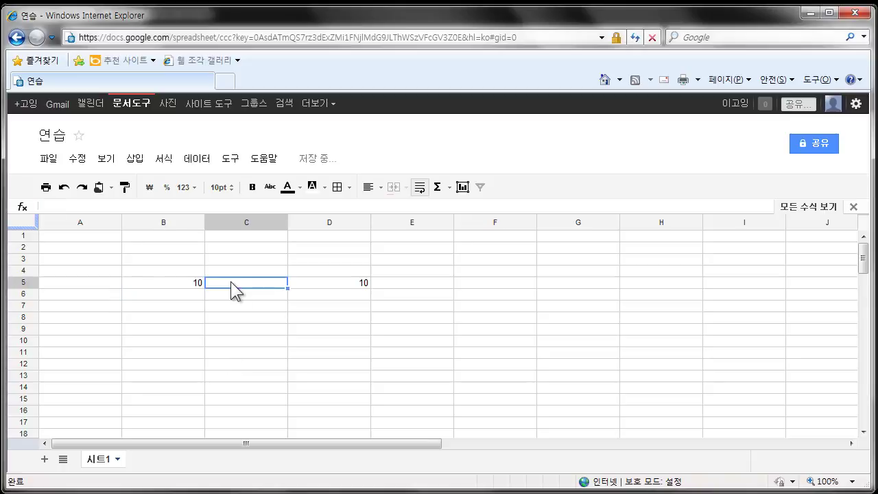
pyautogui.write('20')
pyautogui.press('Return')
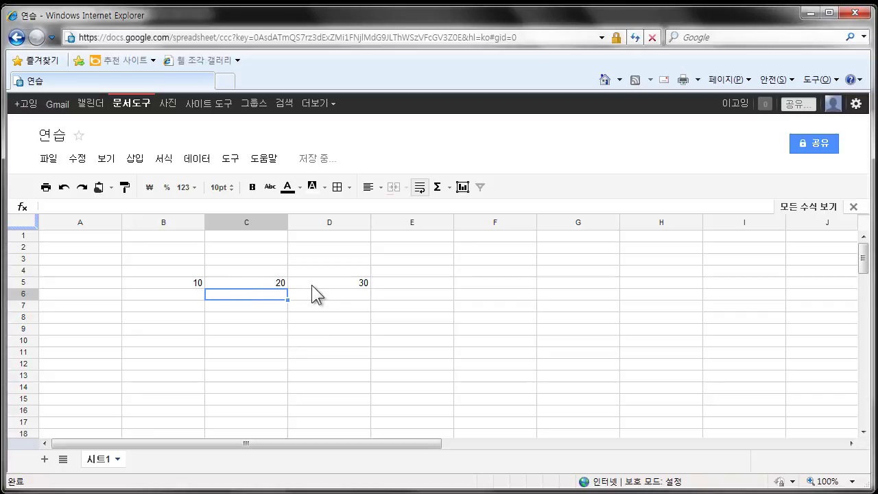
pyautogui.click(329, 281)
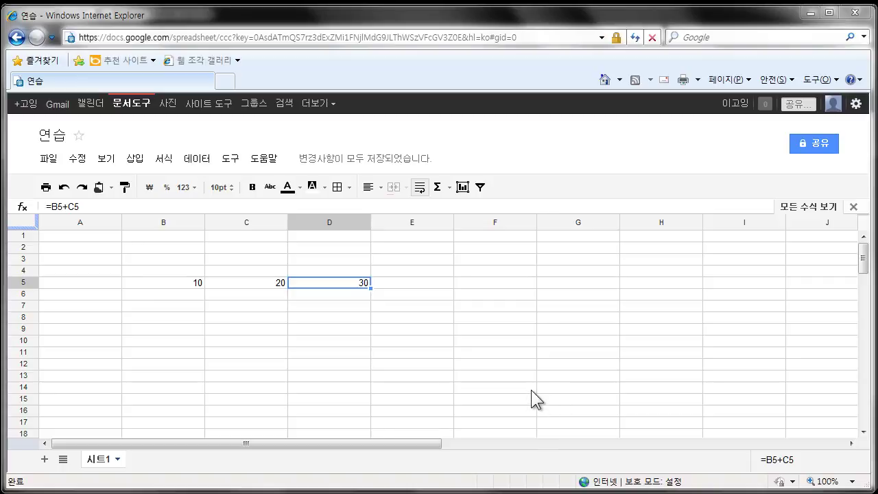
# Change B5 to 5 so the D5 total recalculates to 25
pyautogui.click(172, 284)
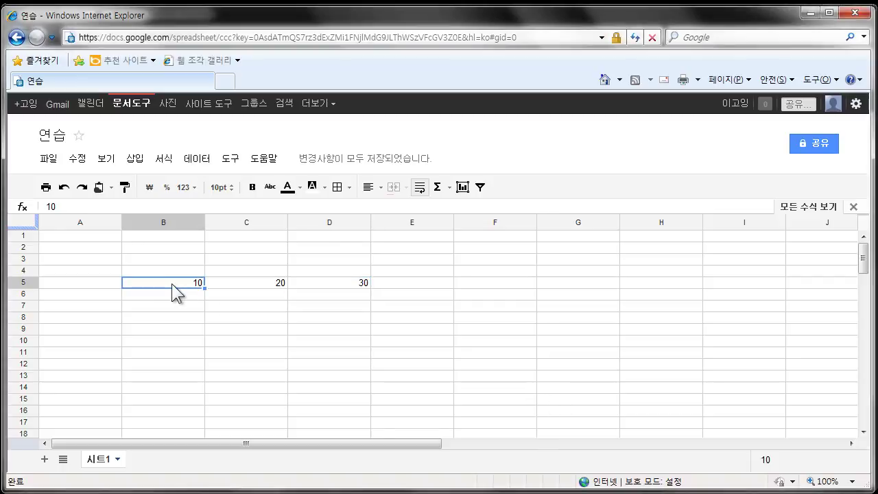
pyautogui.write('5')
pyautogui.press('Return')
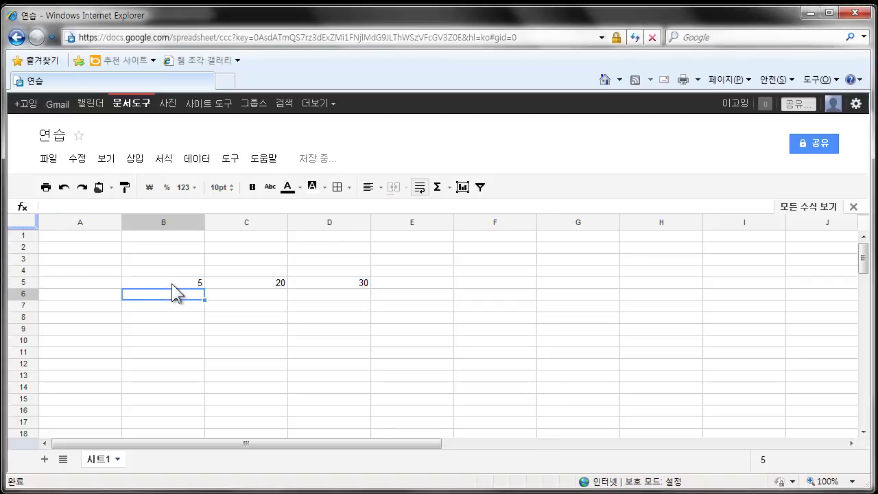
pyautogui.click(362, 283)
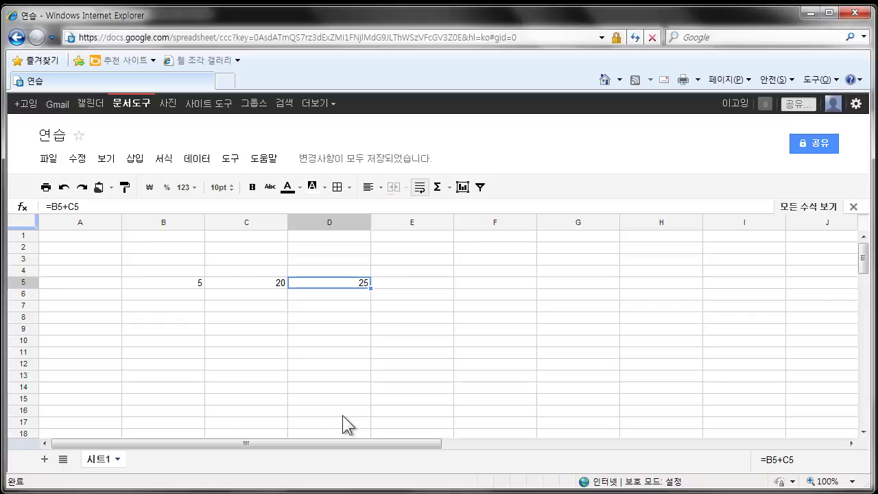
# Select D5 and delete the total 25
pyautogui.moveTo(393, 256); pyautogui.dragTo(247, 304)
pyautogui.click(329, 306)
pyautogui.click(421, 254)
pyautogui.click(388, 283)
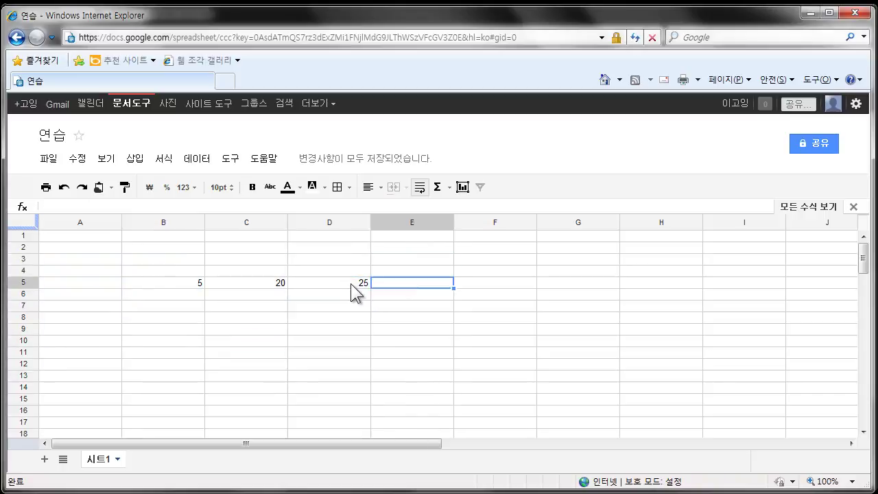
pyautogui.click(351, 283)
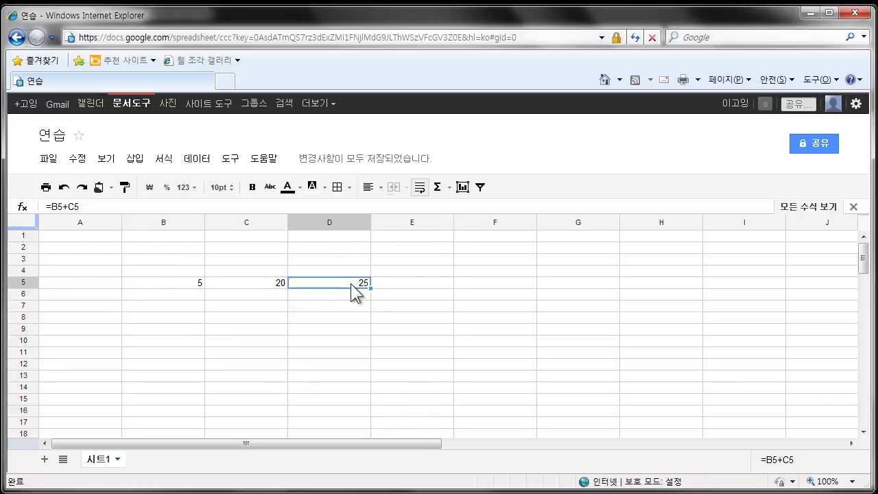
pyautogui.press('Delete')
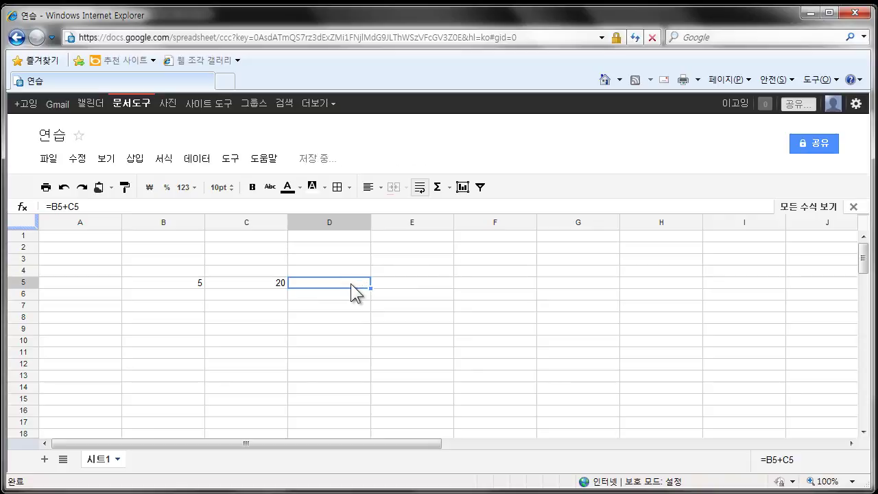
# Delete the 20 from C5 and the 5 from the block around B5
pyautogui.click(264, 287)
pyautogui.press('Delete')
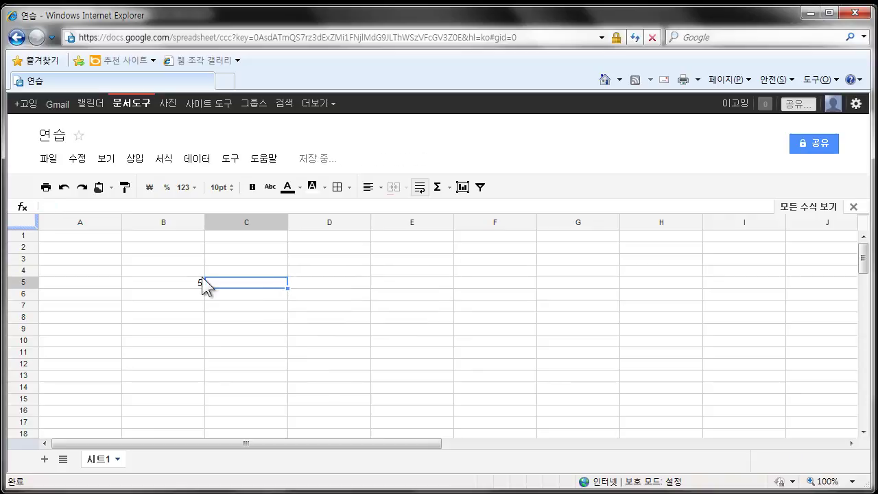
pyautogui.click(187, 276)
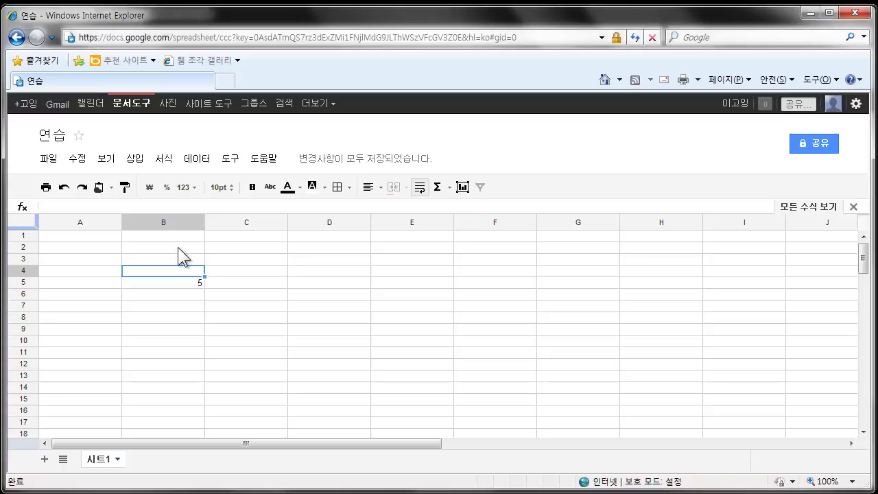
pyautogui.moveTo(178, 247); pyautogui.dragTo(225, 306)
pyautogui.press('Delete')
pyautogui.click(185, 273)
pyautogui.click(196, 296)
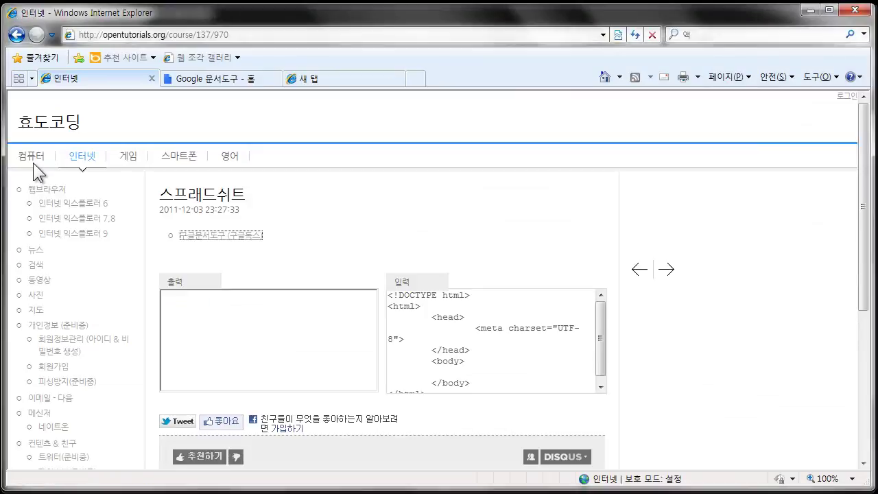
# Visit the 컴퓨터 section of opentutorials.org and open the 키보드 lesson page
pyautogui.click(33, 163)
pyautogui.scroll(-2, 90, 332)
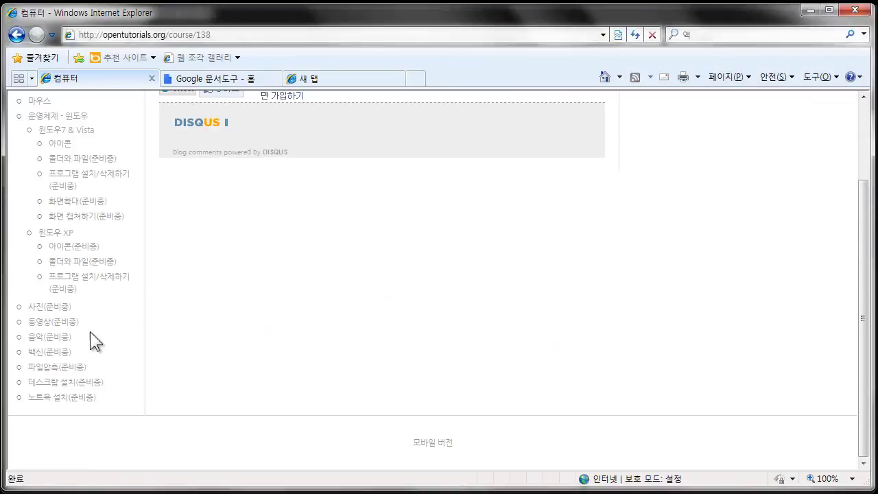
pyautogui.scroll(3, 90, 331)
pyautogui.click(46, 192)
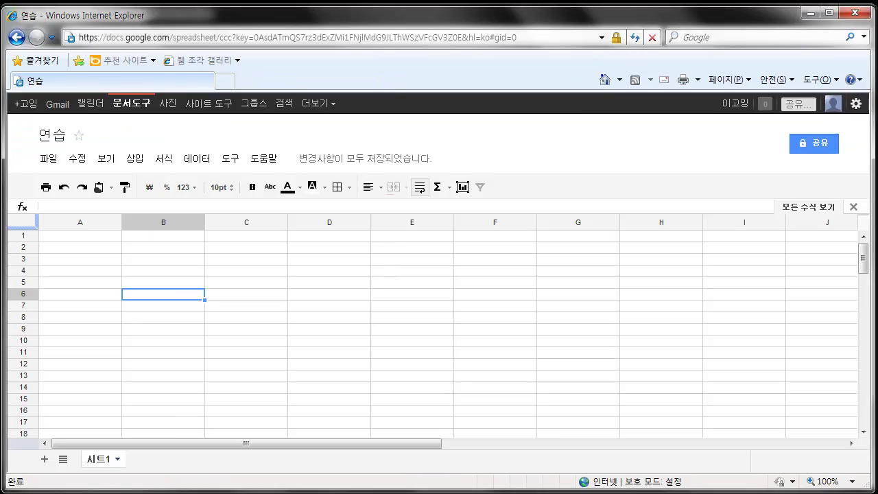
# Type 1, 2 and 3 into cells A1, A2 and A3
pyautogui.click(202, 282)
pyautogui.press('Up')
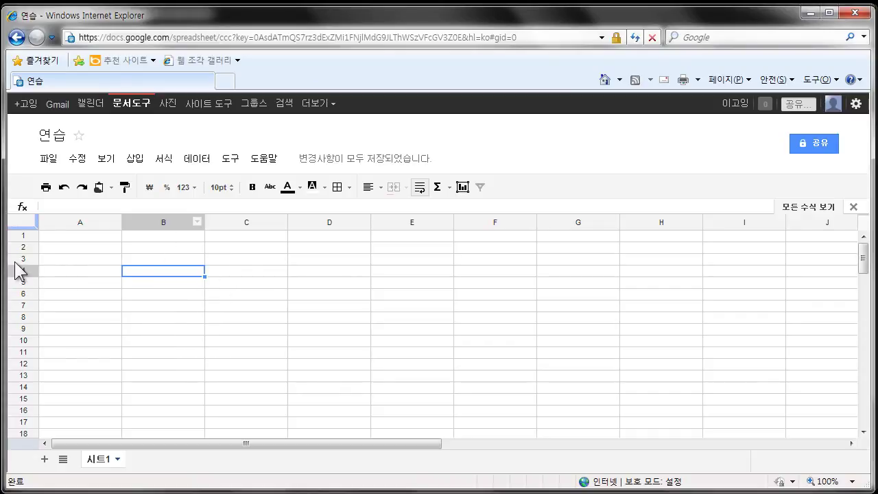
pyautogui.click(71, 233)
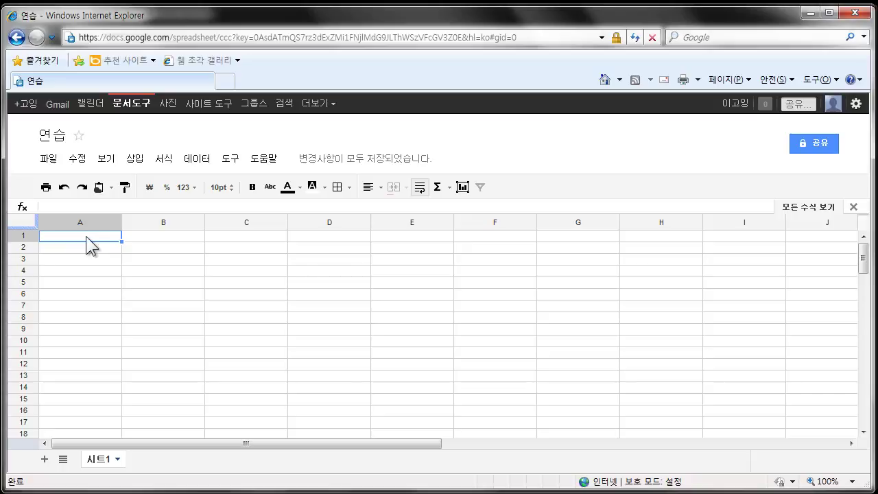
pyautogui.write('1')
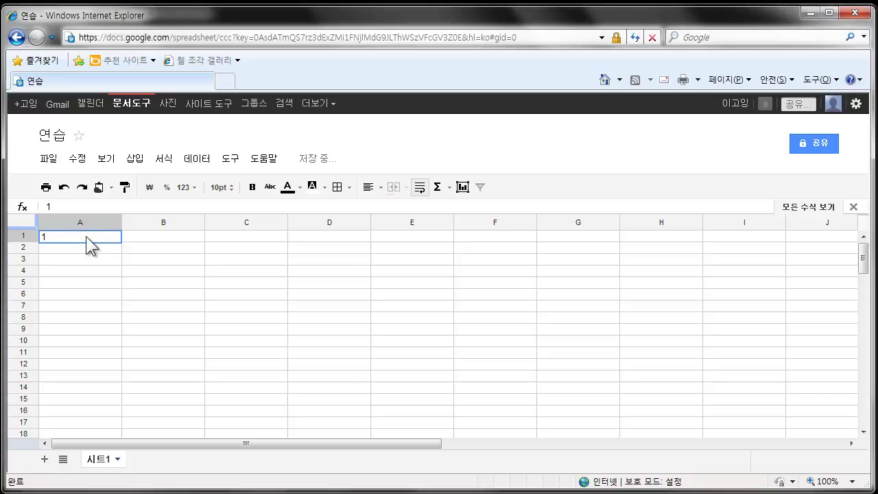
pyautogui.press('Return')
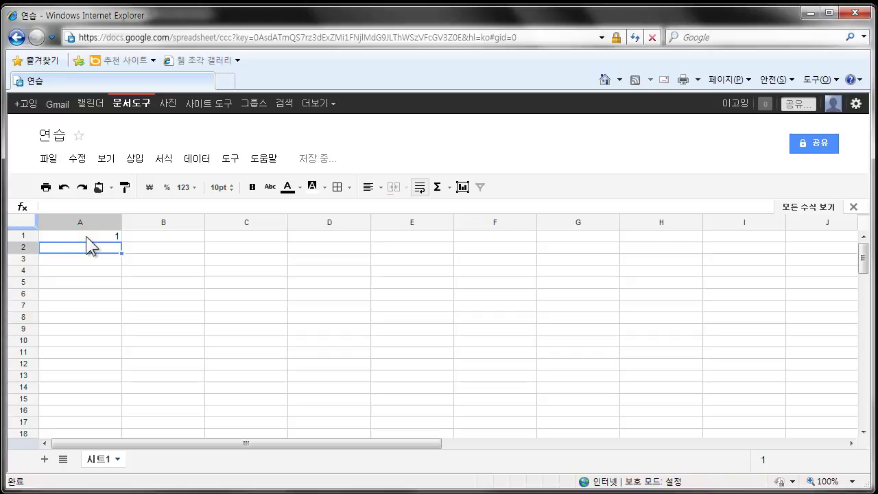
pyautogui.write('2')
pyautogui.press('Return')
pyautogui.write('3')
pyautogui.press('Return')
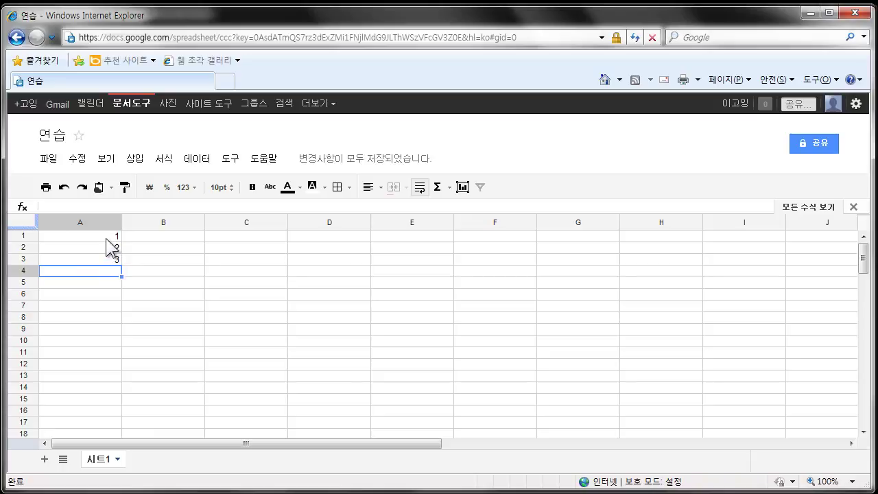
pyautogui.click(106, 240)
pyautogui.click(105, 248)
pyautogui.click(107, 261)
pyautogui.click(108, 238)
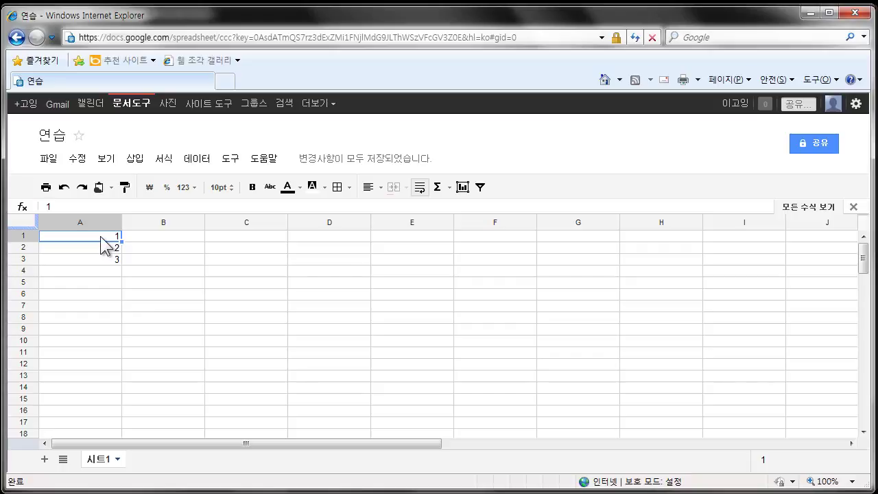
# Select A1:A3 and drag the fill handle down so the series reaches 17 in A17
pyautogui.moveTo(100, 236); pyautogui.dragTo(100, 259)
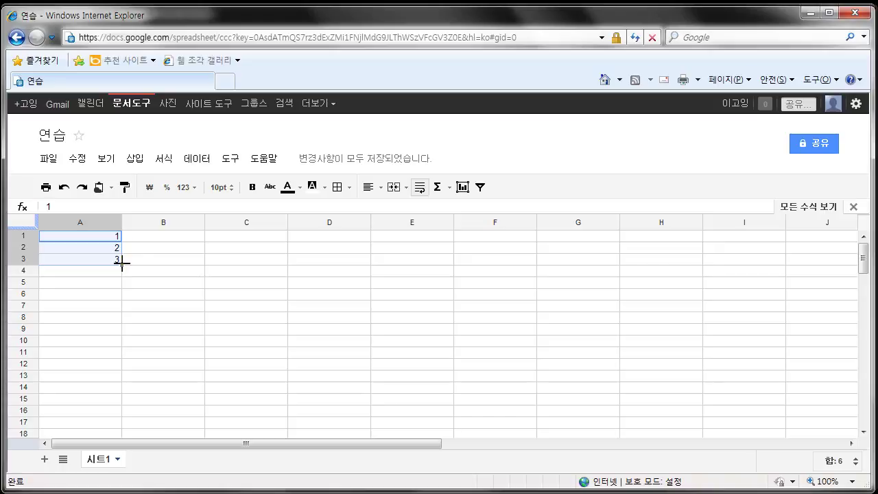
pyautogui.moveTo(122, 263); pyautogui.dragTo(123, 347)
pyautogui.moveTo(124, 348); pyautogui.dragTo(118, 427)
pyautogui.moveTo(118, 426); pyautogui.dragTo(119, 428)
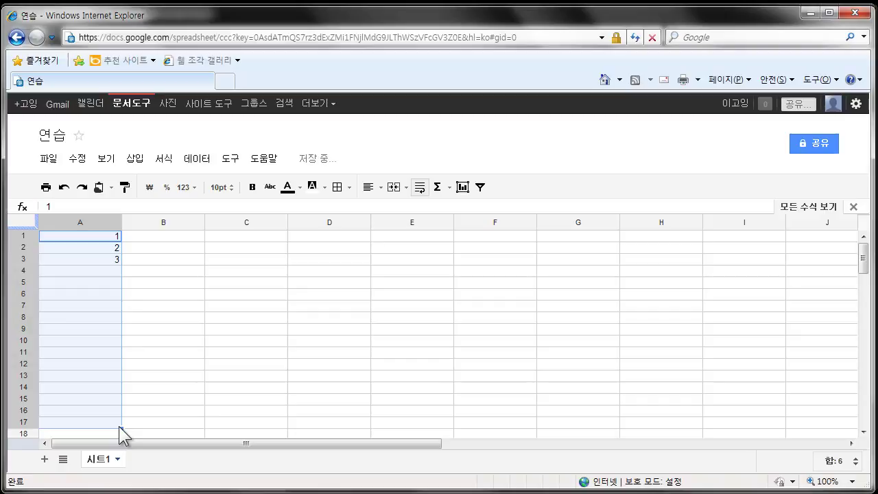
pyautogui.click(115, 249)
pyautogui.click(117, 260)
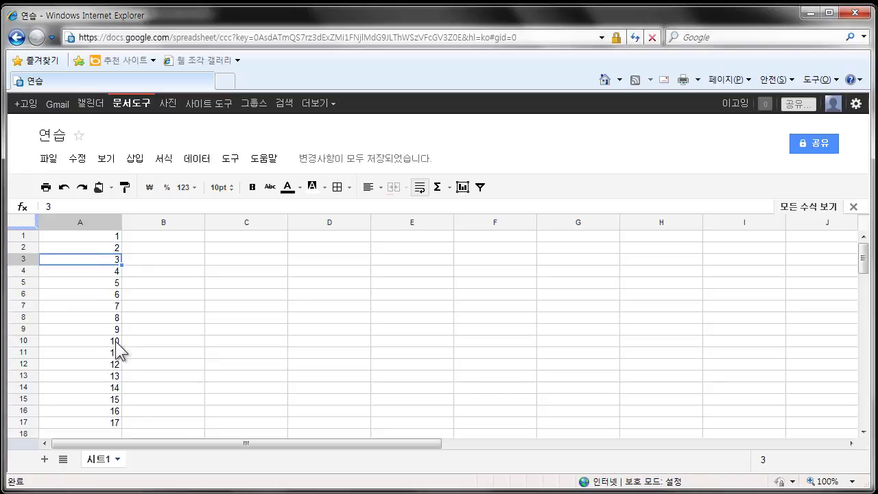
# Enter 1 in cells B1, B2 and B3
pyautogui.click(143, 423)
pyautogui.click(176, 236)
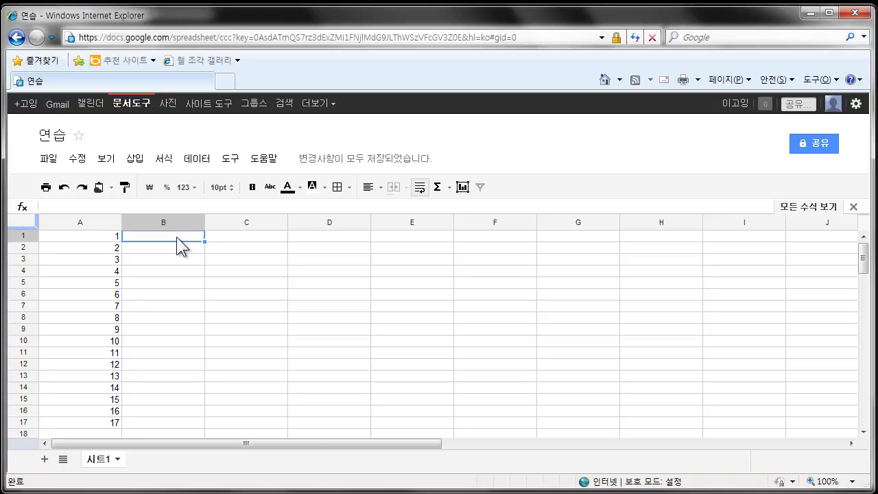
pyautogui.write('1')
pyautogui.press('Return')
pyautogui.write('1')
pyautogui.press('Return')
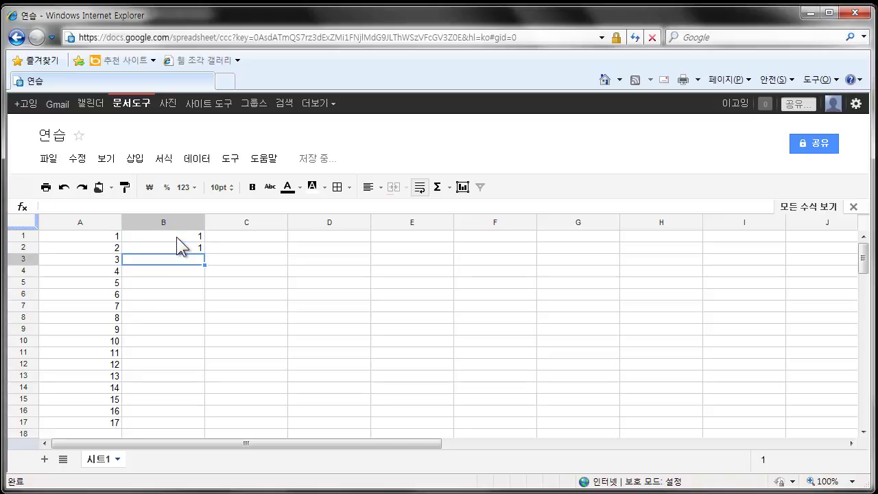
pyautogui.write('1')
pyautogui.press('Return')
# Select B1:B3 and fill the 1s down column B to row 17
pyautogui.moveTo(176, 237); pyautogui.dragTo(181, 263)
pyautogui.click(188, 237)
pyautogui.click(205, 260)
pyautogui.moveTo(190, 238); pyautogui.dragTo(190, 266)
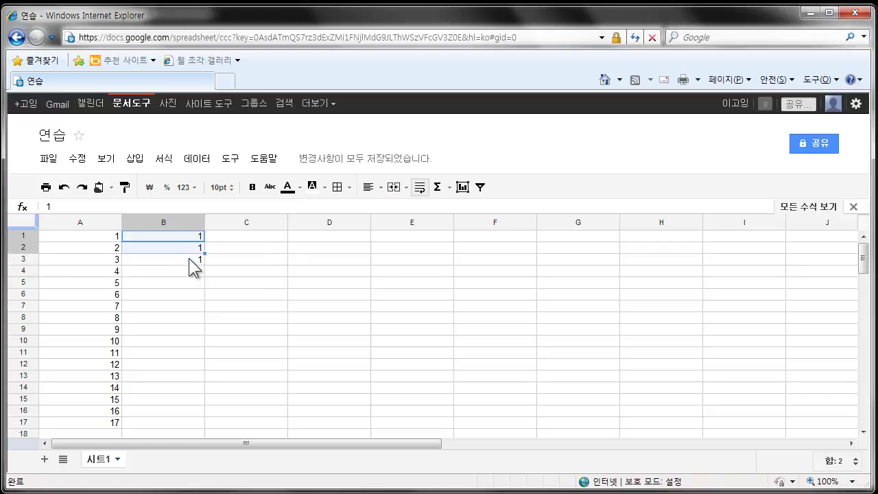
pyautogui.click(189, 239)
pyautogui.moveTo(188, 239); pyautogui.dragTo(187, 258)
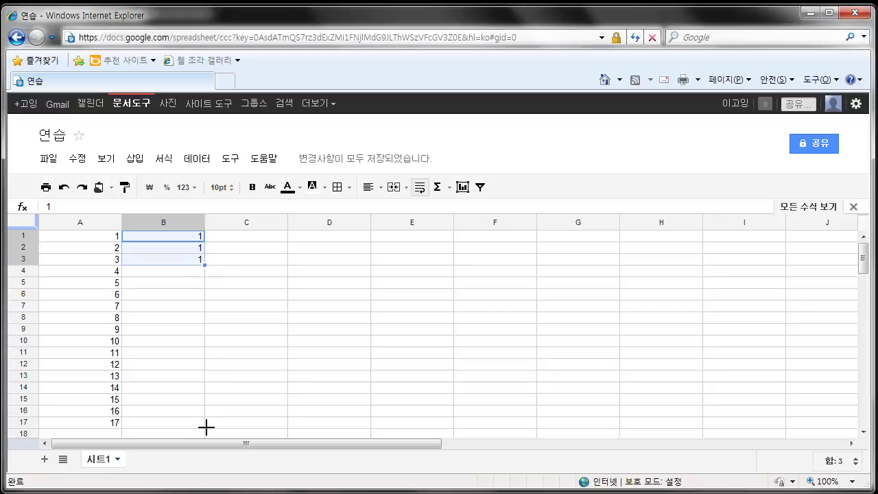
pyautogui.moveTo(205, 266)
pyautogui.mouseDown()
pyautogui.moveTo(207, 431)
pyautogui.moveTo(207, 423)
pyautogui.mouseUp()
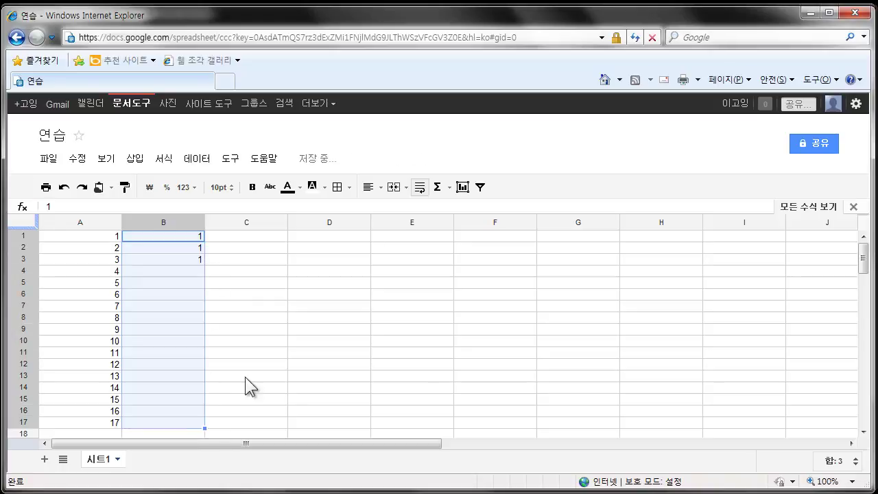
pyautogui.click(212, 299)
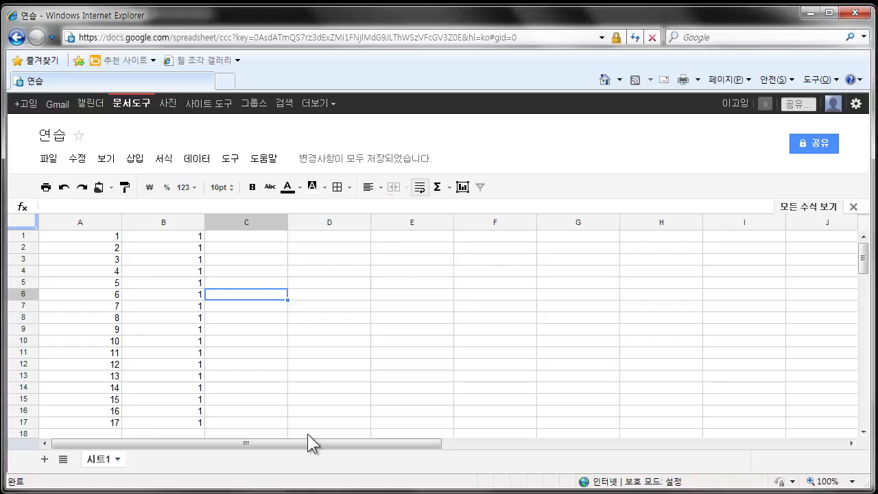
# Check the filled values in columns A and B
pyautogui.click(114, 272)
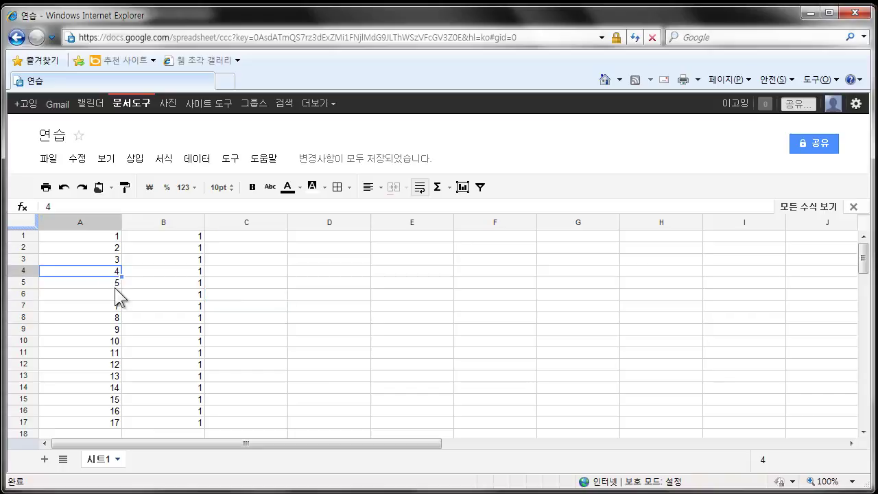
pyautogui.click(190, 241)
pyautogui.click(192, 260)
pyautogui.click(192, 271)
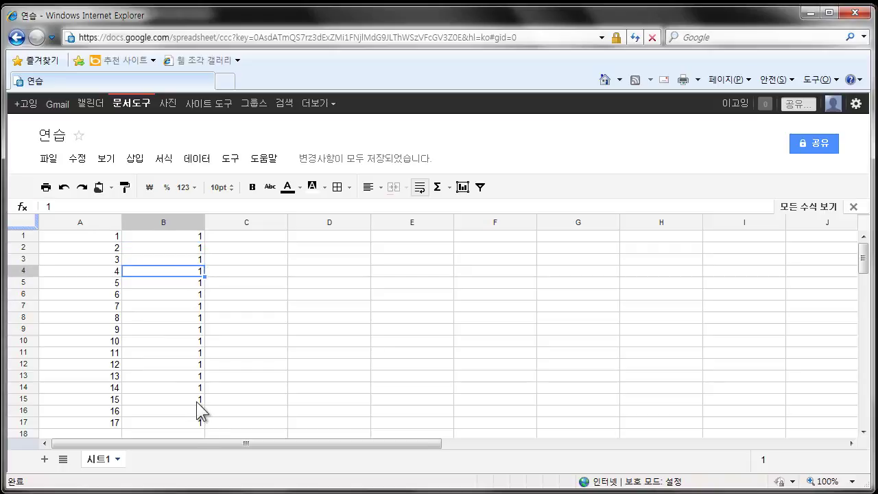
pyautogui.click(90, 236)
pyautogui.click(90, 248)
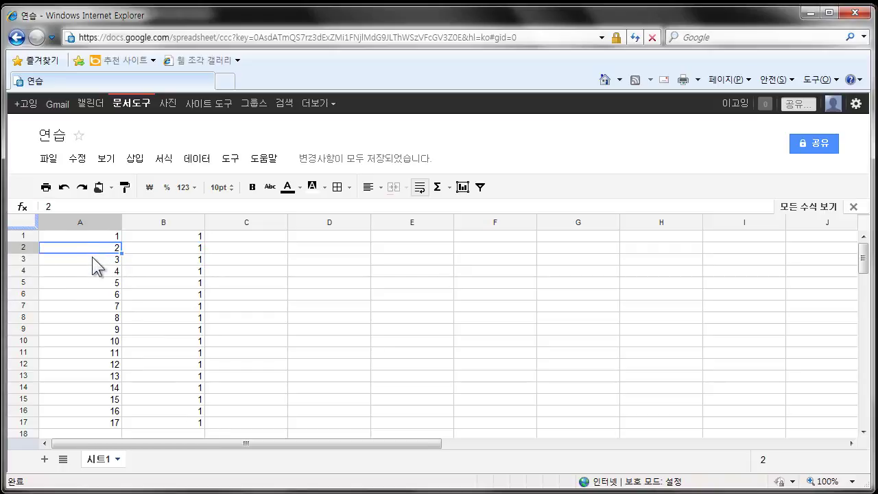
pyautogui.click(91, 258)
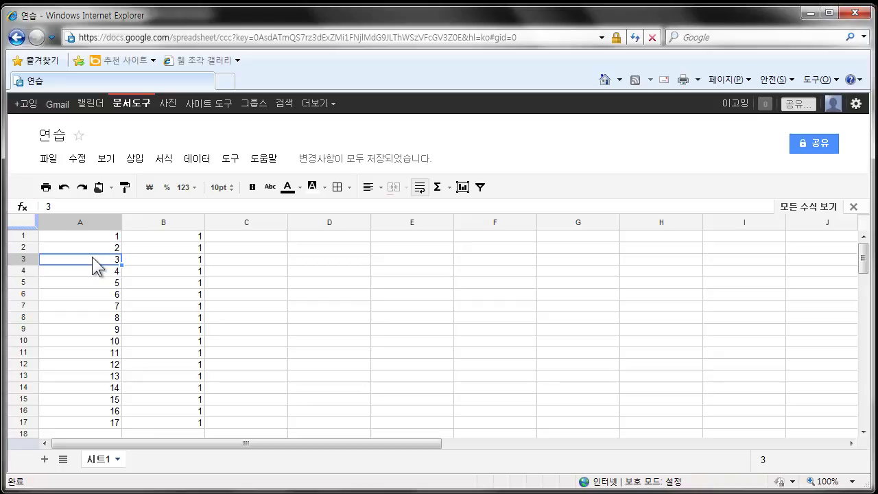
# Enter 2, 4 and 6 in C1, C2 and C3, correcting a mistyped digit
pyautogui.click(240, 237)
pyautogui.write('2')
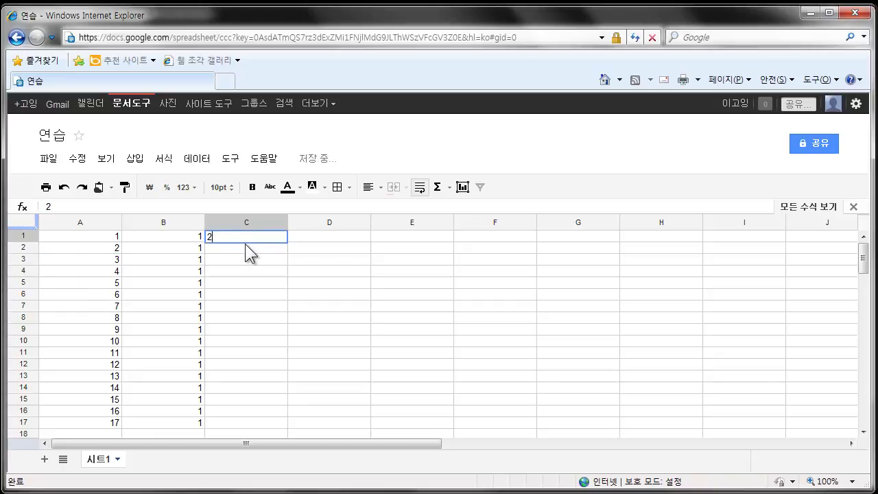
pyautogui.press('Return')
pyautogui.write('3')
pyautogui.press('BackSpace')
pyautogui.write('4')
pyautogui.press('Return')
pyautogui.write('6')
pyautogui.press('Return')
pyautogui.press('Up')
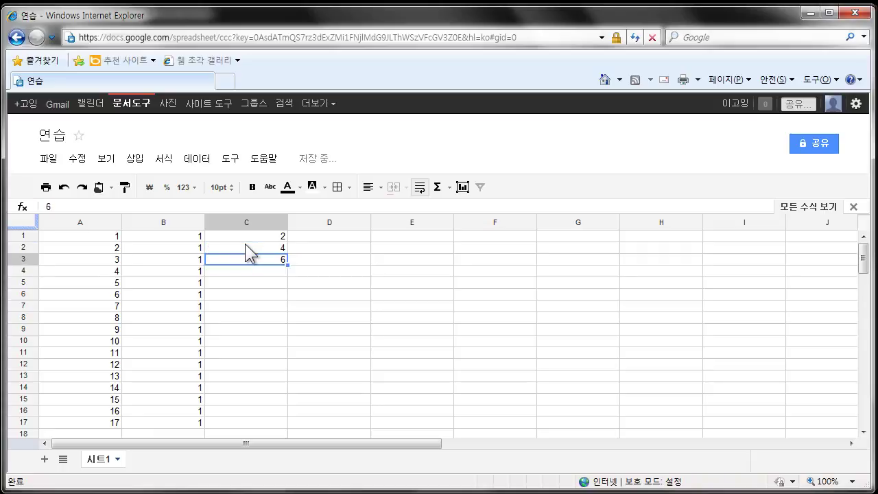
pyautogui.press('Up')
pyautogui.press('Up')
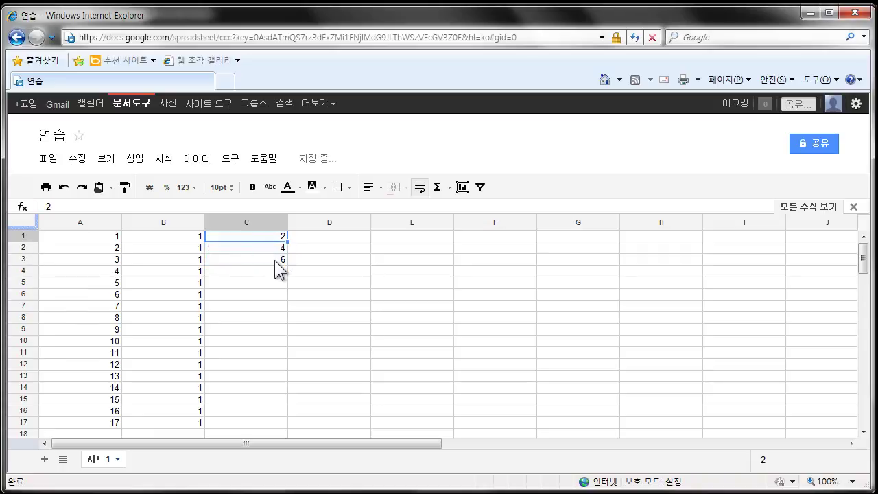
# Extend the 2, 4, 6 pattern down column C to 34 in C17
pyautogui.keyDown('shift'); pyautogui.click(274, 261); pyautogui.keyUp('shift')
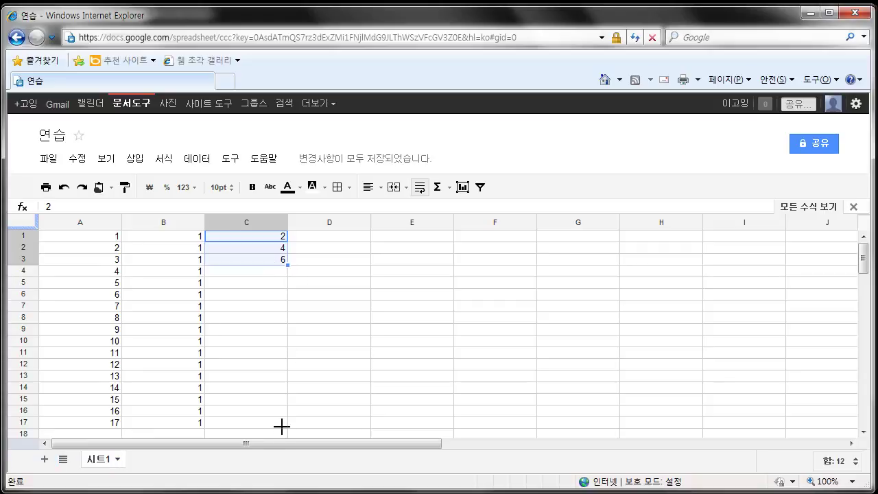
pyautogui.moveTo(287, 264); pyautogui.dragTo(292, 417)
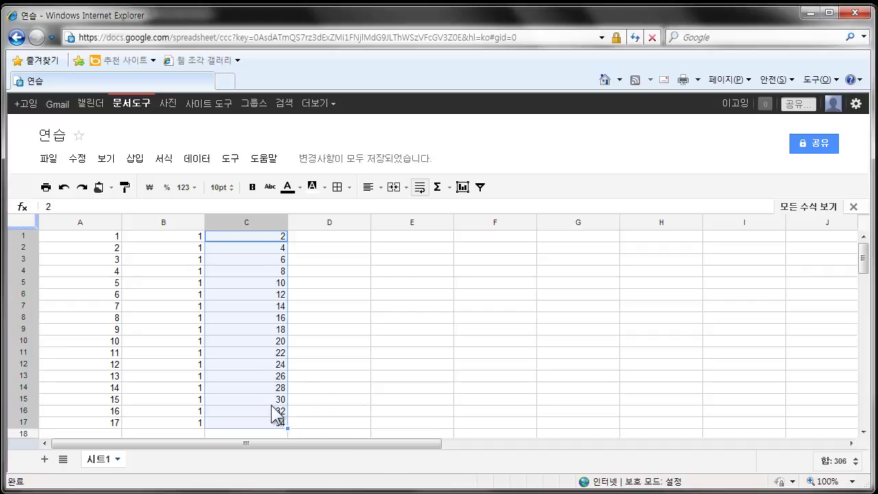
pyautogui.click(271, 424)
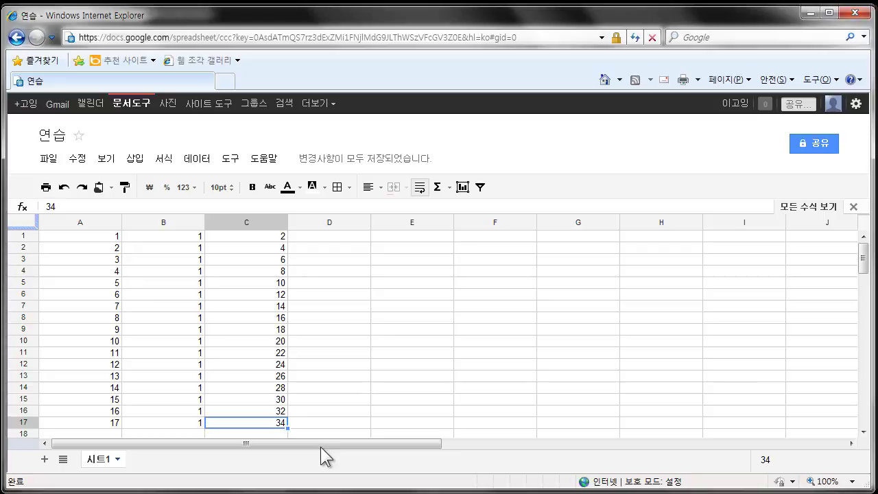
pyautogui.click(353, 422)
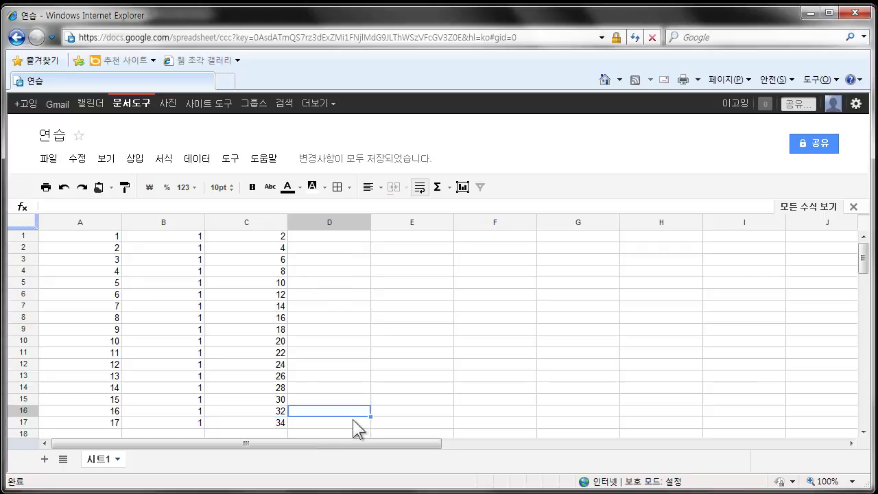
pyautogui.moveTo(342, 426)
pyautogui.mouseDown()
pyautogui.moveTo(92, 240)
pyautogui.moveTo(396, 428)
pyautogui.mouseUp()
# Delete the number series from the A–C block, leaving the 연습 sheet empty
pyautogui.click(103, 248)
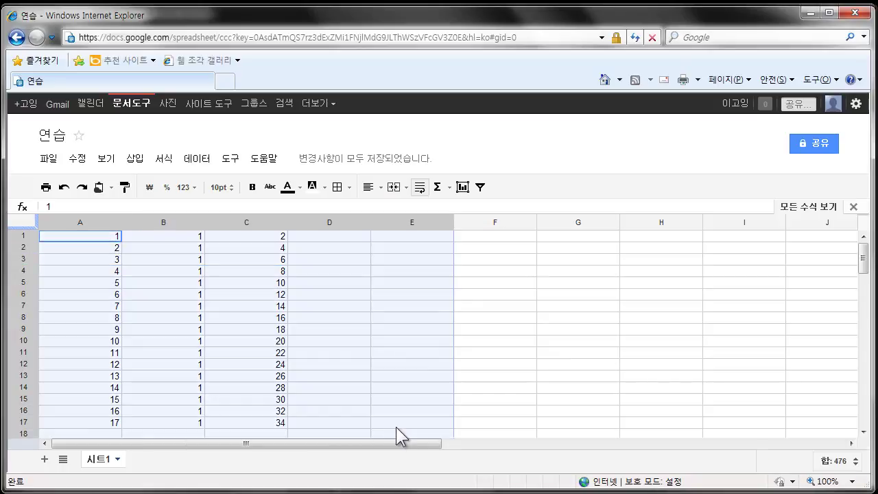
pyautogui.press('Delete')
pyautogui.click(397, 424)
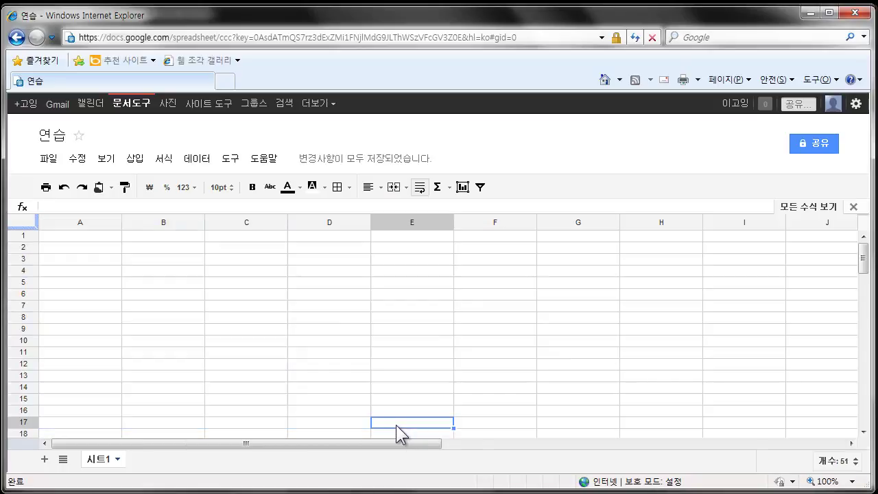
pyautogui.click(434, 306)
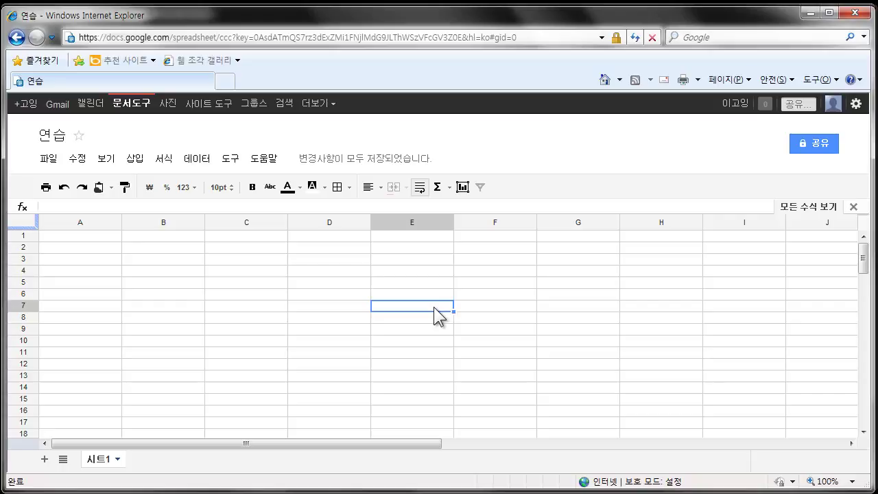
pyautogui.click(83, 259)
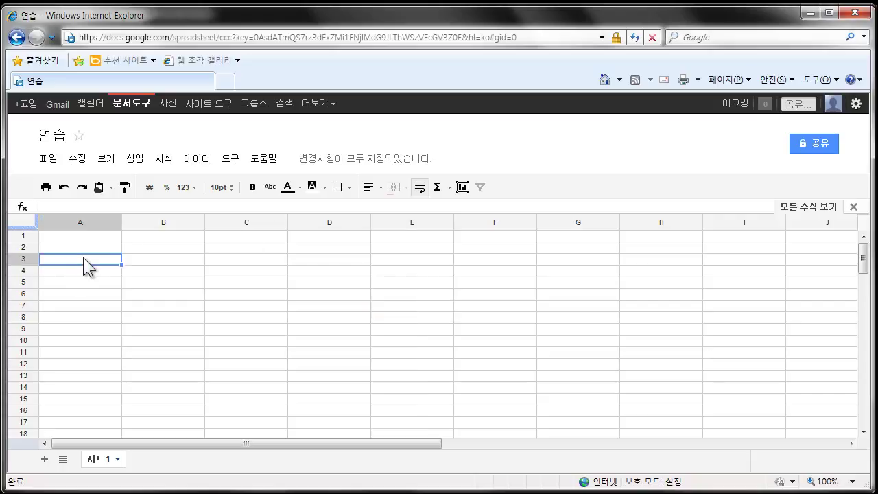
pyautogui.click(106, 237)
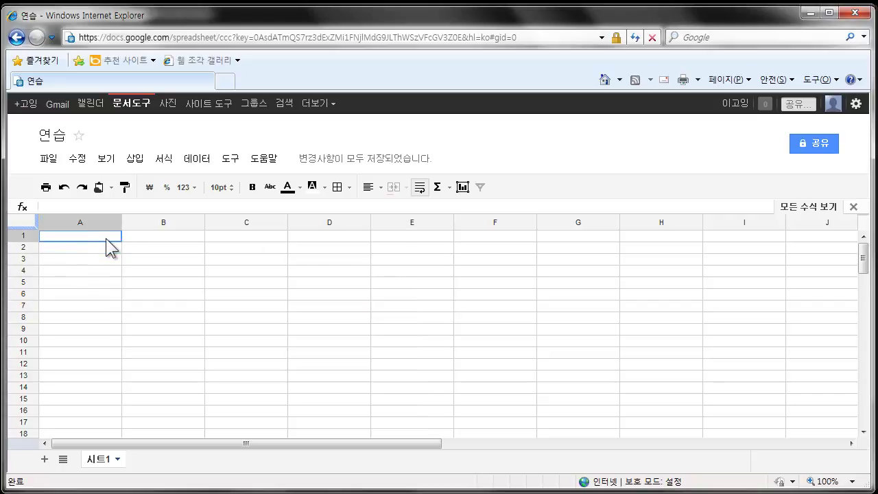
pyautogui.click(269, 236)
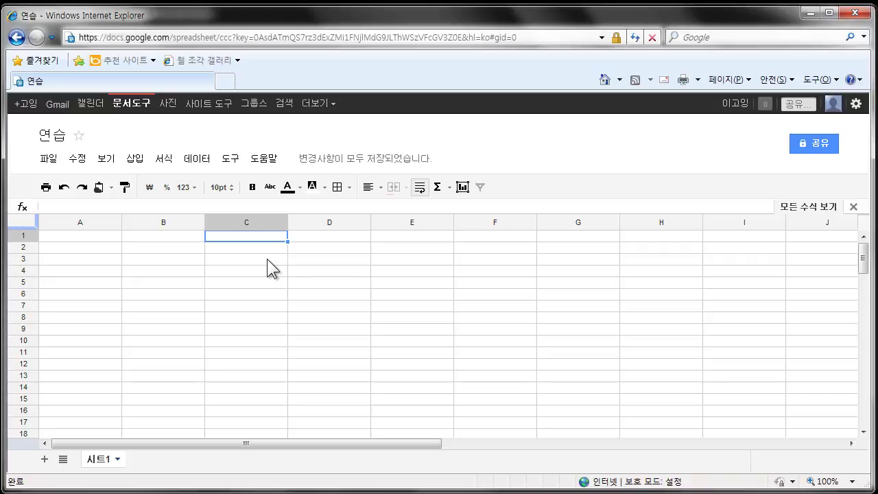
# Build the formula =A1+B1 in C1 by referencing A1 and B1
pyautogui.write('=')
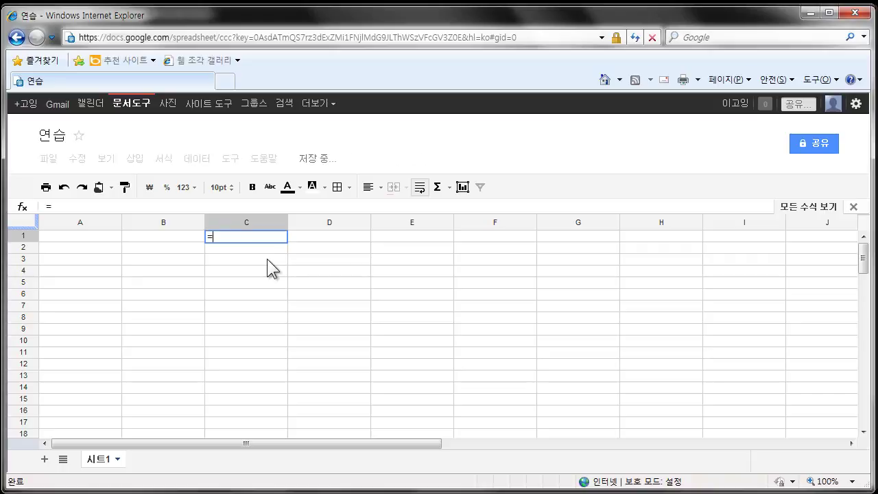
pyautogui.click(80, 239)
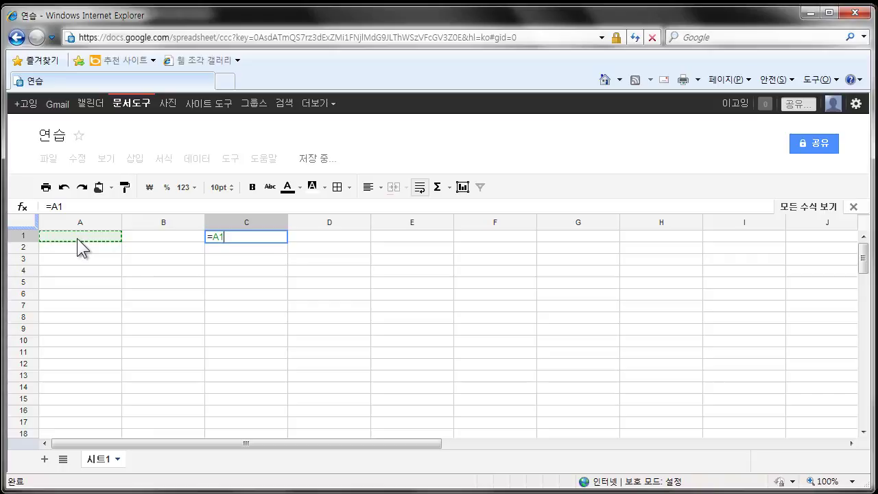
pyautogui.write('+')
pyautogui.click(149, 239)
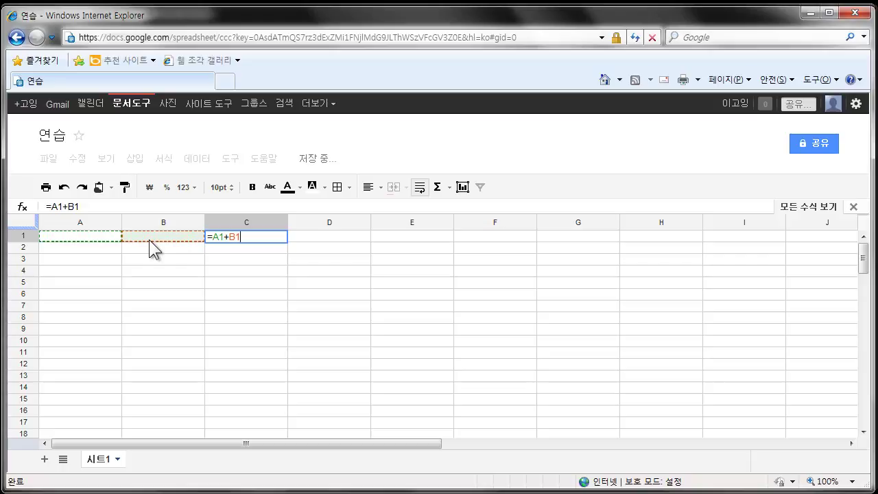
pyautogui.press('Return')
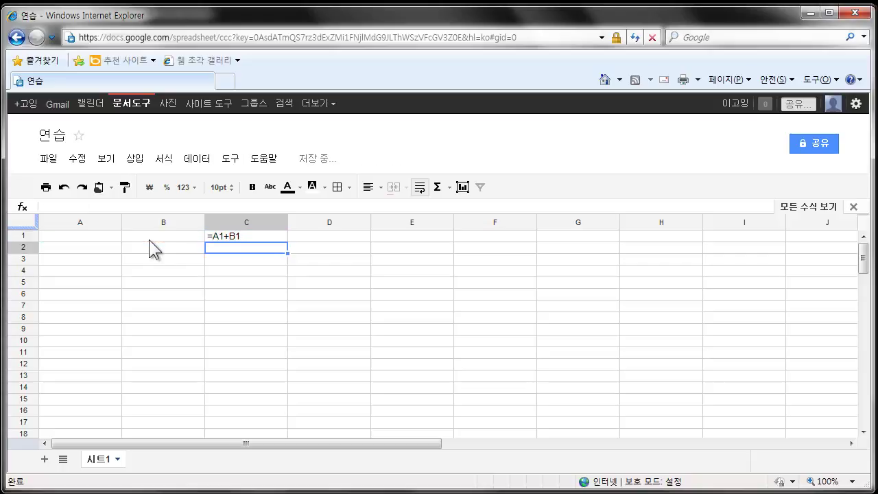
pyautogui.click(238, 236)
# Test the formula by entering 1 in A1 and 2 in B1
pyautogui.click(97, 237)
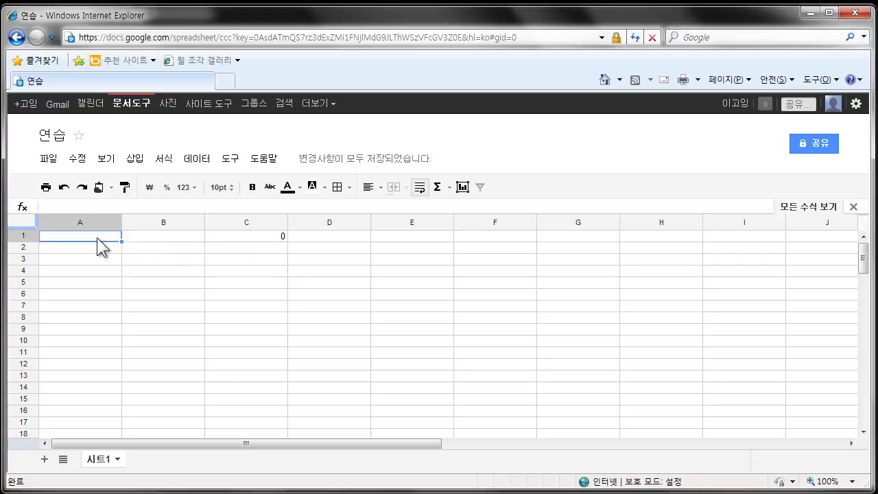
pyautogui.write('1')
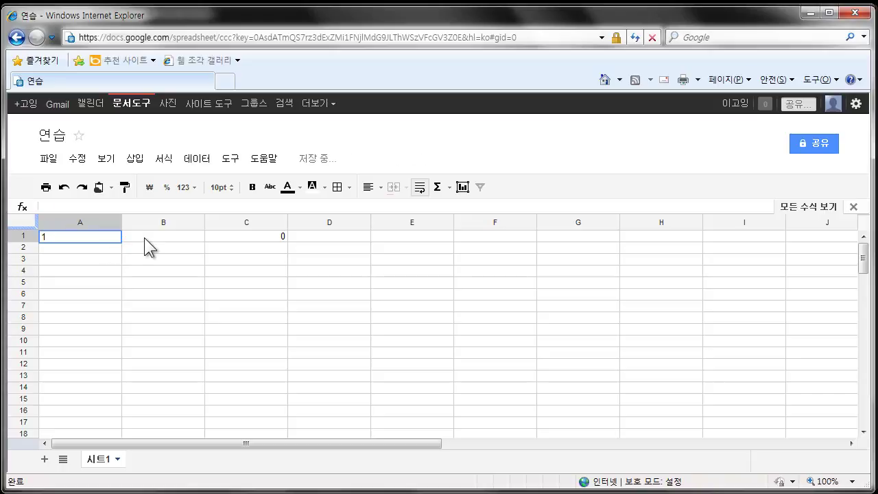
pyautogui.click(150, 240)
pyautogui.write('2')
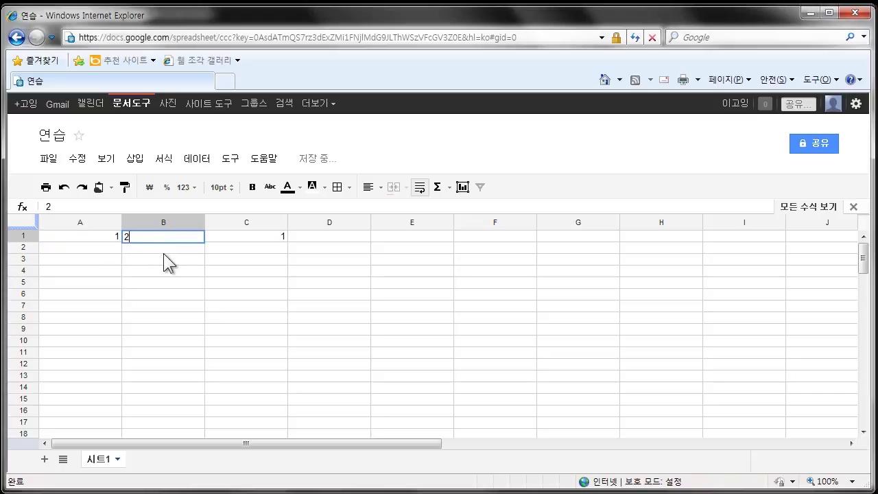
pyautogui.press('Return')
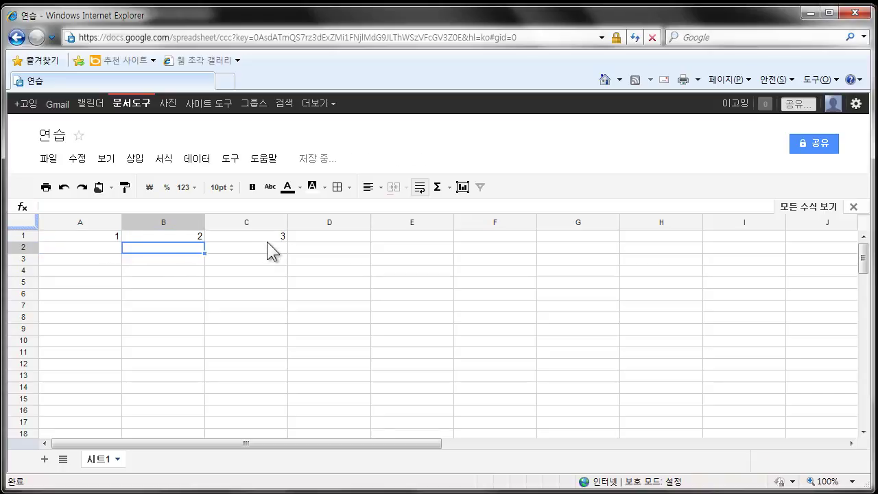
# Clear the test values from B1 and A1
pyautogui.click(184, 236)
pyautogui.press('Delete')
pyautogui.click(101, 236)
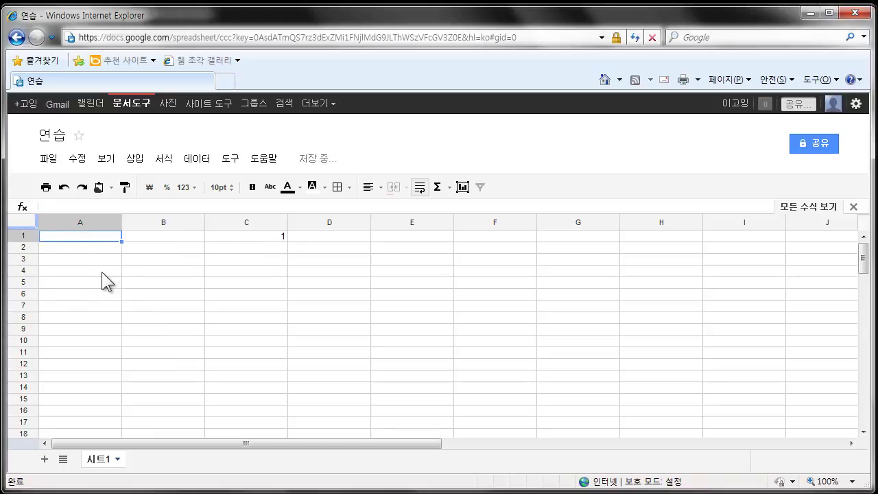
pyautogui.press('Delete')
pyautogui.click(175, 259)
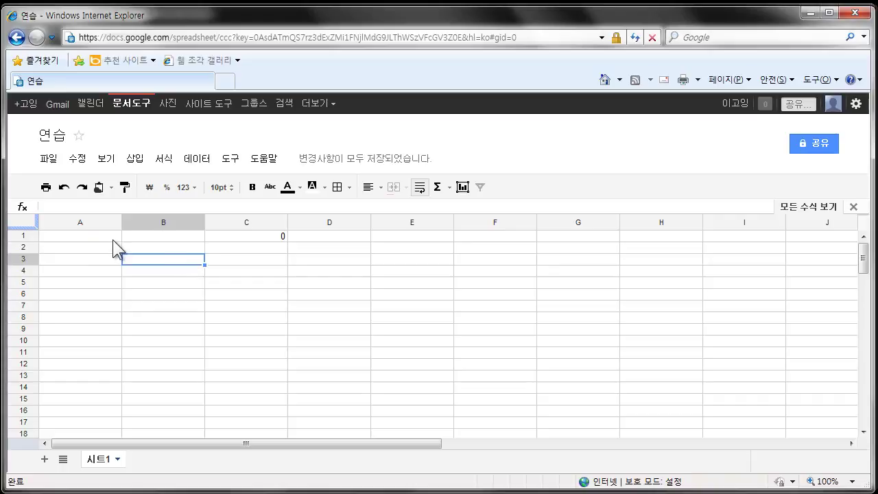
pyautogui.click(252, 236)
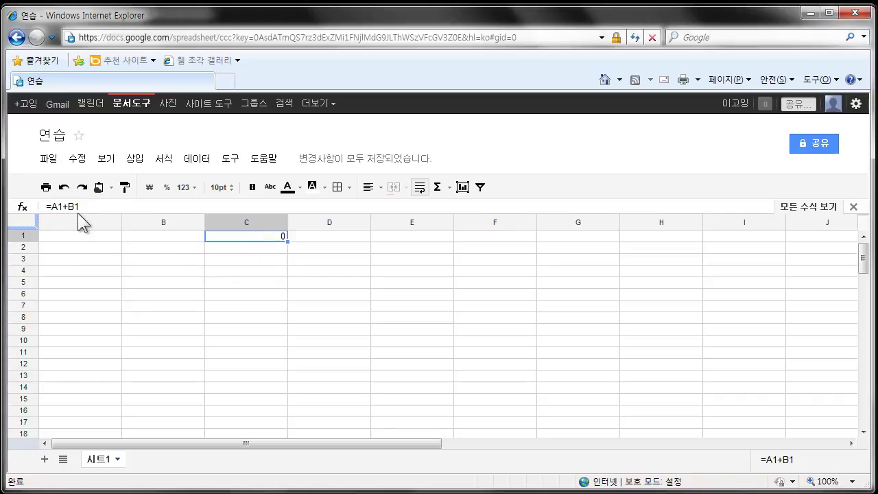
pyautogui.click(235, 267)
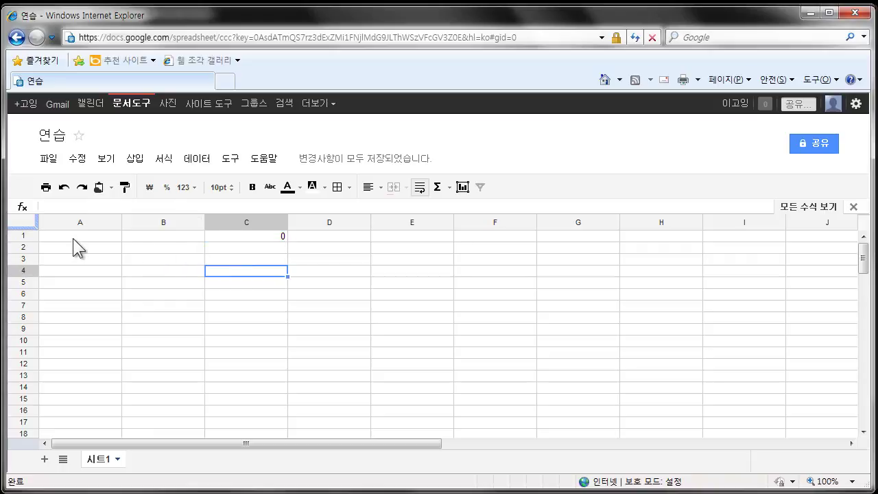
pyautogui.click(73, 238)
pyautogui.click(108, 261)
pyautogui.click(86, 237)
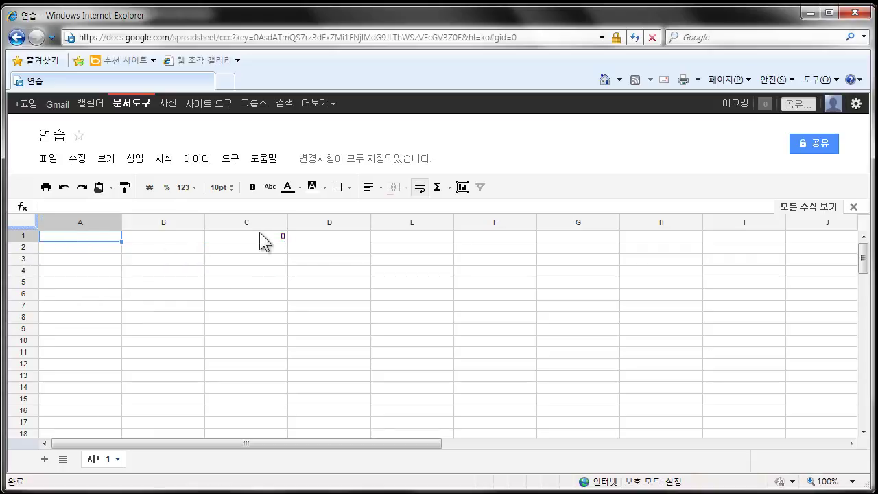
pyautogui.click(217, 258)
pyautogui.moveTo(67, 236); pyautogui.dragTo(279, 234)
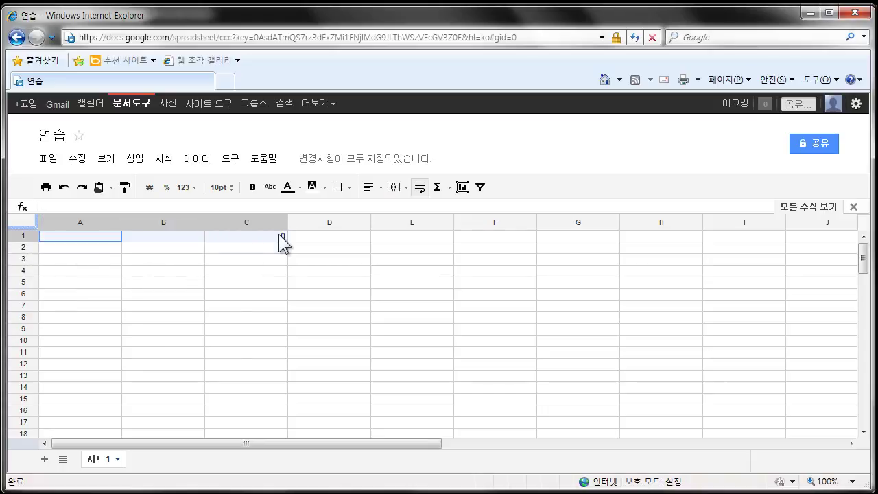
pyautogui.click(341, 299)
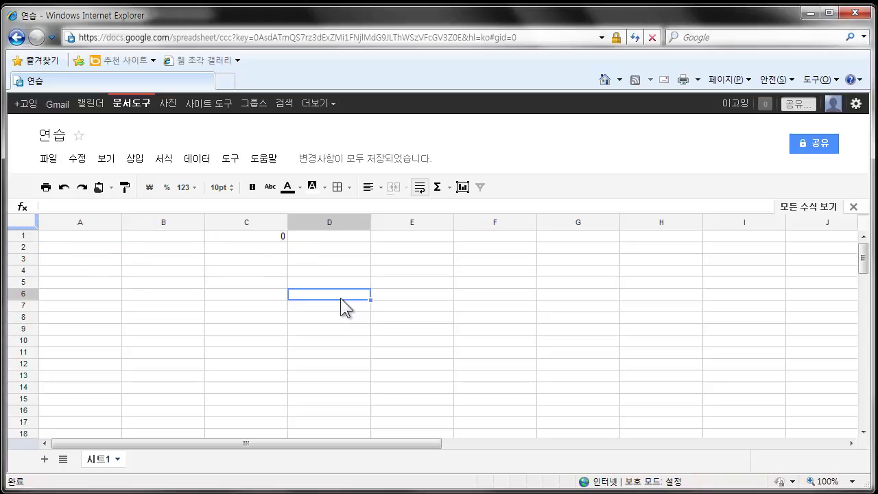
pyautogui.click(169, 282)
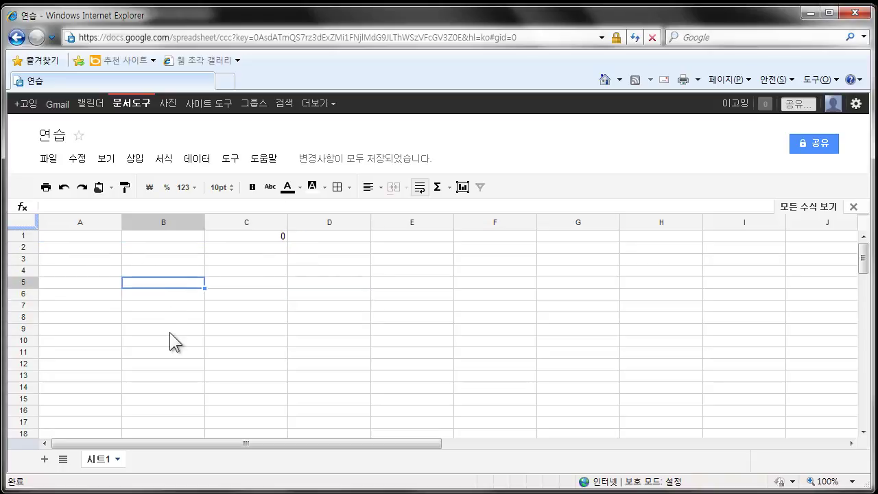
pyautogui.moveTo(164, 284); pyautogui.dragTo(438, 288)
pyautogui.click(378, 341)
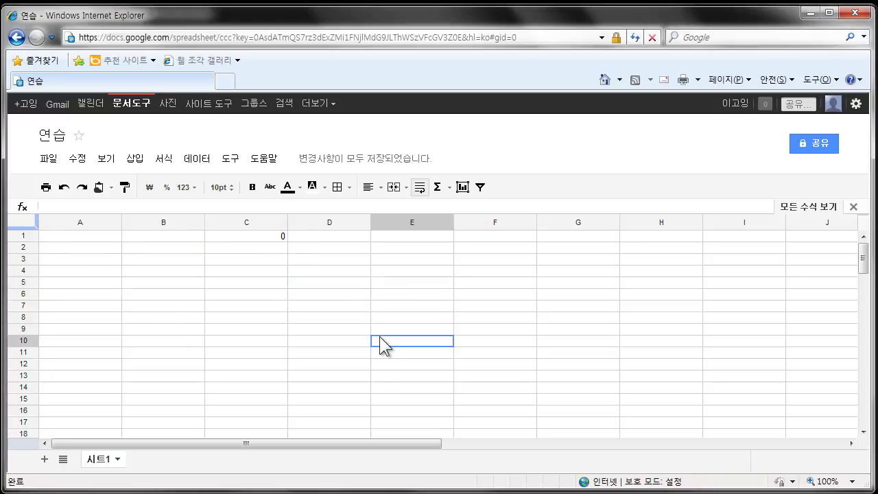
pyautogui.click(503, 376)
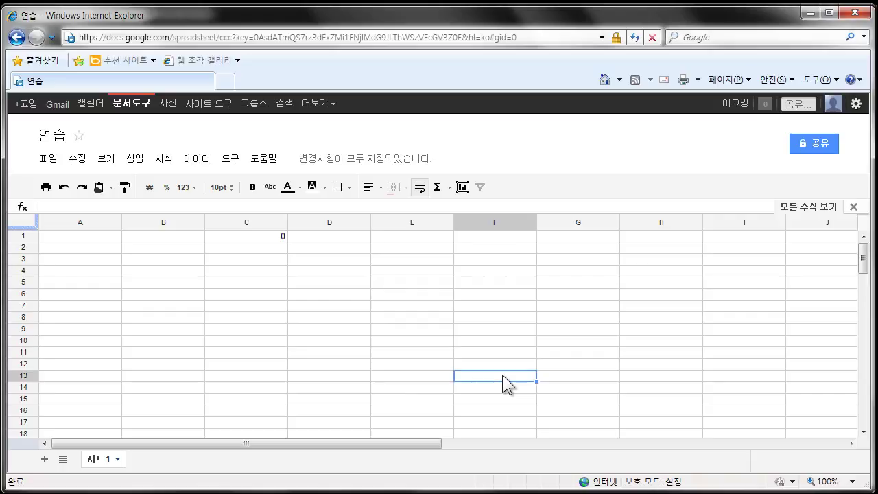
pyautogui.click(73, 235)
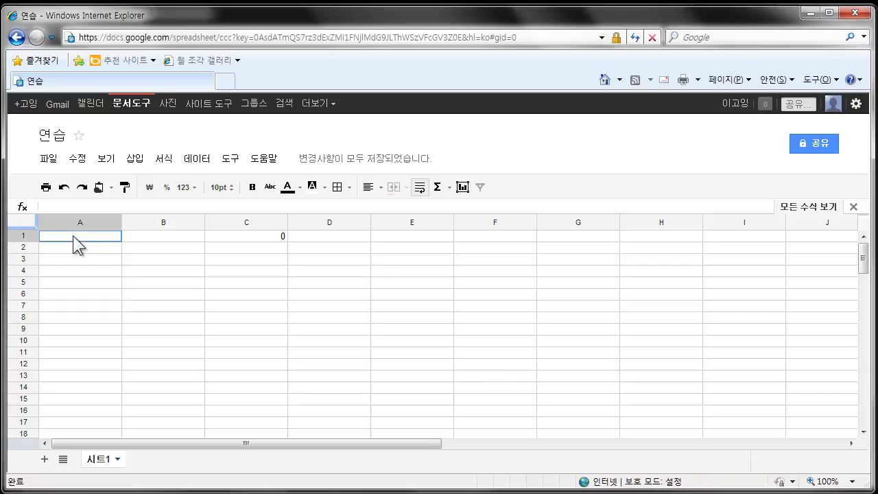
pyautogui.moveTo(76, 236); pyautogui.dragTo(241, 239)
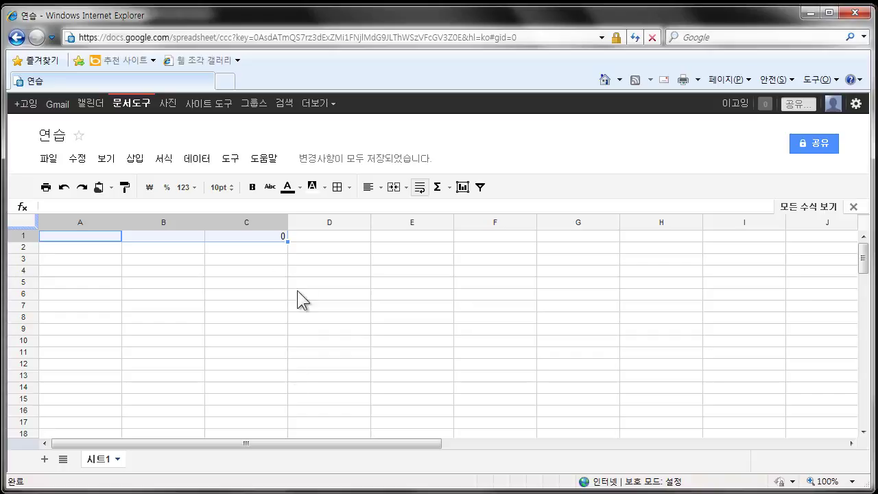
# Fill the A1:C1 row down to row 17 and confirm C2 holds =A2+B2
pyautogui.moveTo(288, 240); pyautogui.dragTo(286, 391)
pyautogui.moveTo(286, 391); pyautogui.dragTo(286, 418)
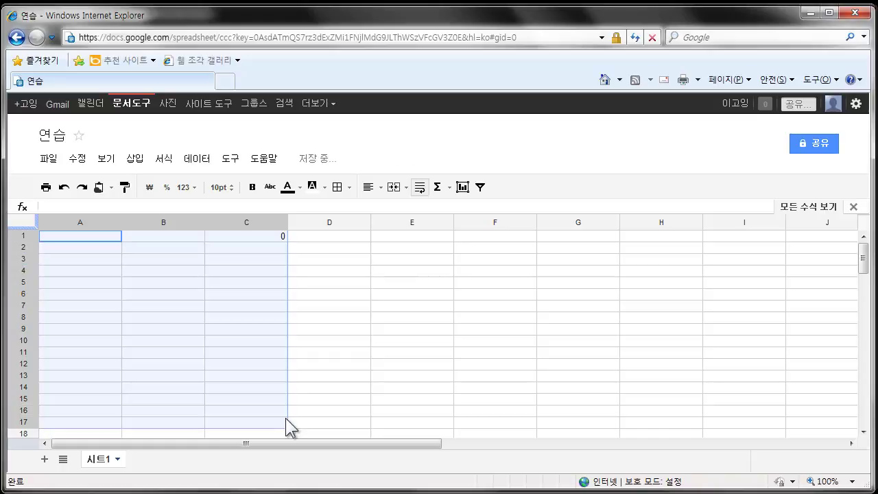
pyautogui.click(357, 398)
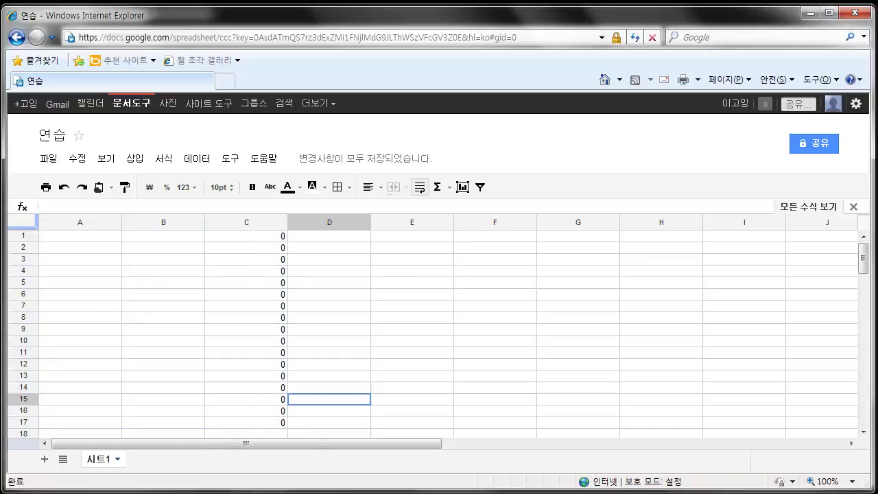
pyautogui.click(276, 249)
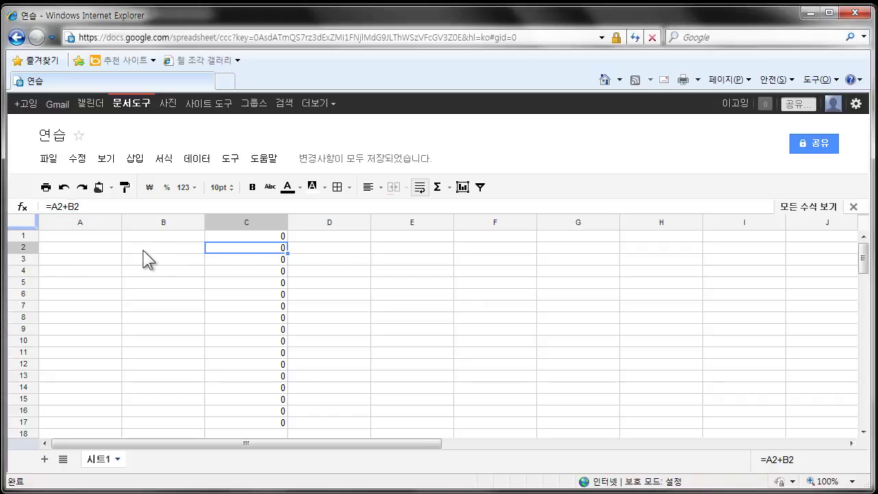
# Inspect the copied formulas in C3, C5 and C7
pyautogui.click(252, 261)
pyautogui.click(251, 283)
pyautogui.click(251, 306)
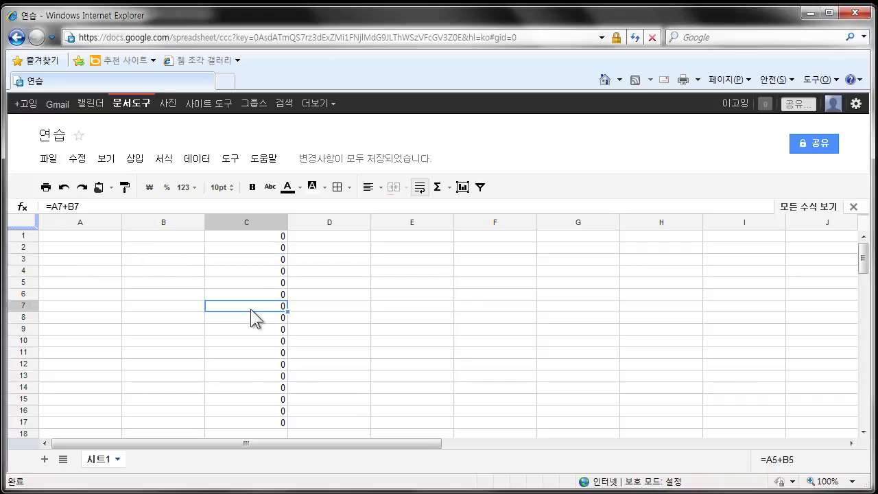
# Enter 1 and 2 in row 1, 3 and 4 in row 2, 5 and 6 in row 3
pyautogui.click(94, 238)
pyautogui.write('1')
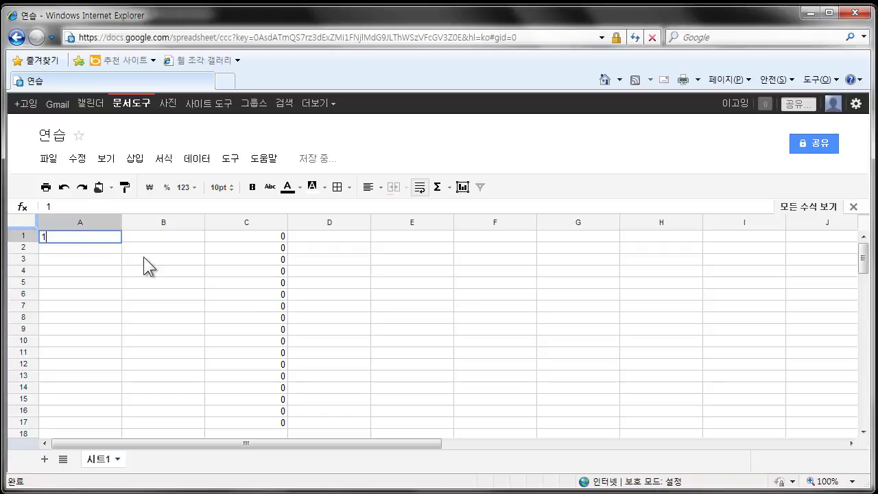
pyautogui.press('Tab')
pyautogui.write('2')
pyautogui.press('Return')
pyautogui.write('3')
pyautogui.press('Tab')
pyautogui.write('4')
pyautogui.press('Return')
pyautogui.write('5')
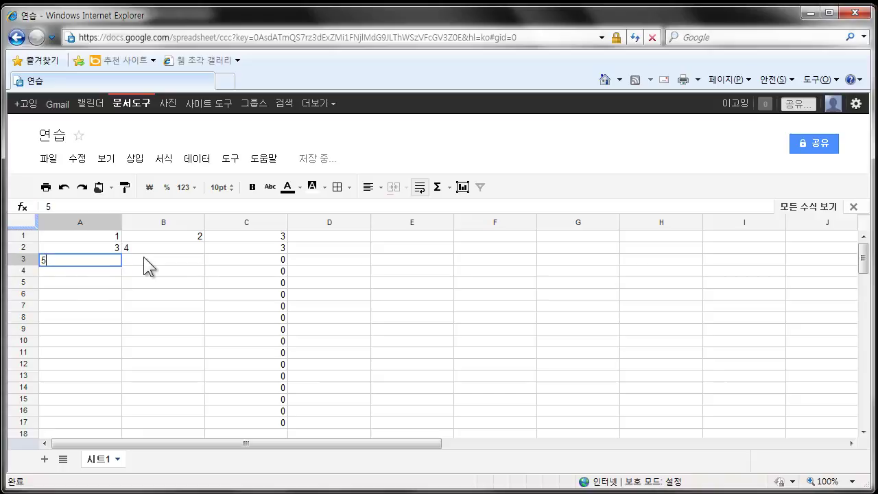
pyautogui.press('Tab')
pyautogui.write('6')
pyautogui.press('Tab')
pyautogui.press('Down')
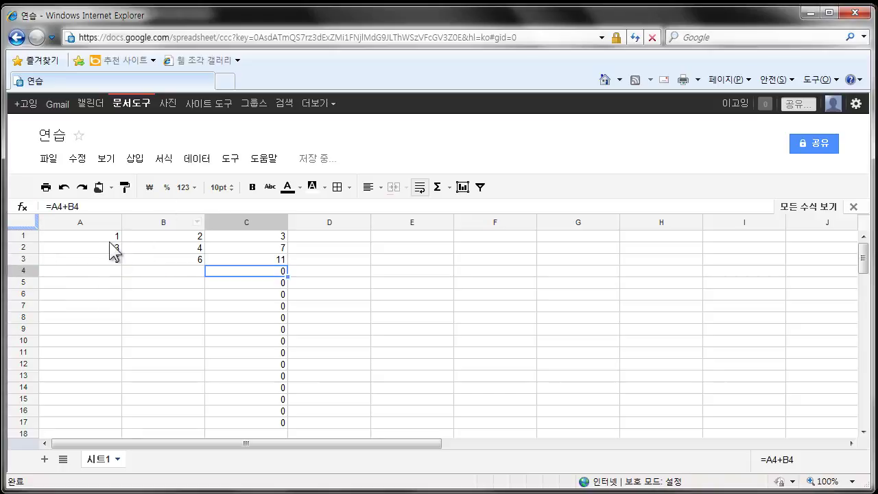
# Inspect the A1:B3 values and the resulting C1–C3 sums 3, 7 and 11
pyautogui.click(111, 240)
pyautogui.click(190, 240)
pyautogui.click(257, 245)
pyautogui.click(244, 224)
pyautogui.click(245, 238)
pyautogui.click(110, 247)
pyautogui.click(180, 248)
pyautogui.click(244, 247)
pyautogui.click(111, 259)
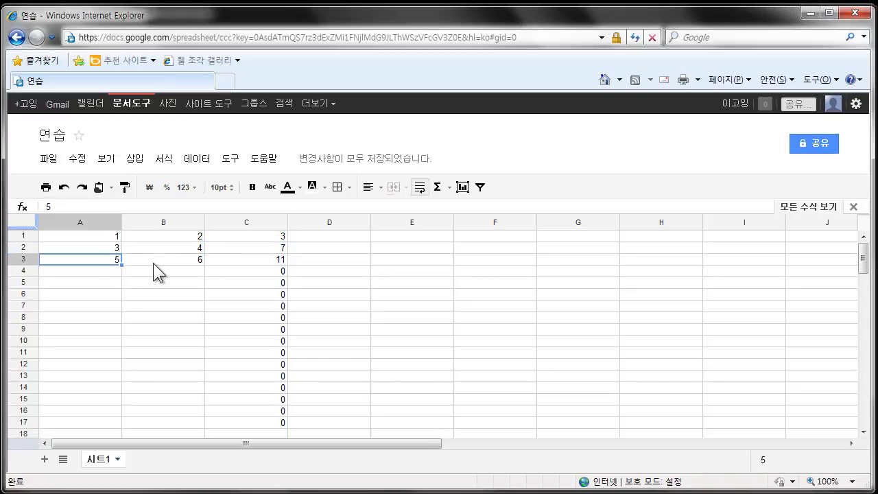
pyautogui.click(186, 262)
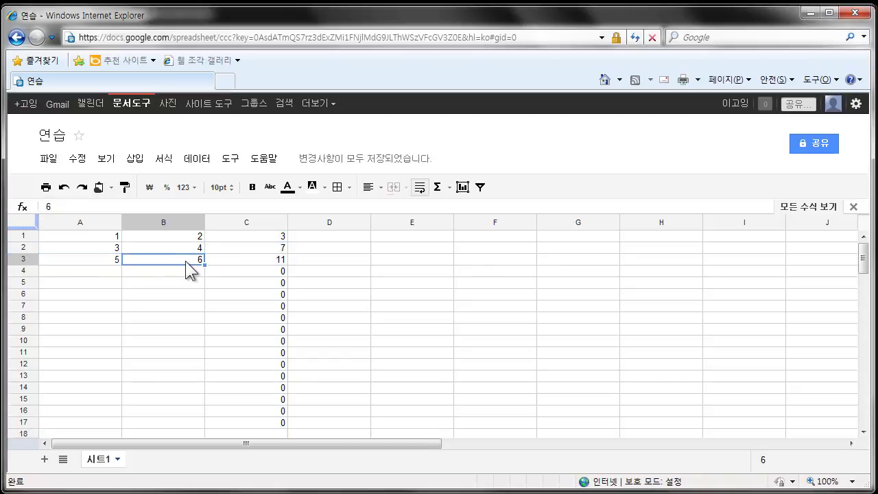
pyautogui.click(259, 260)
pyautogui.click(215, 282)
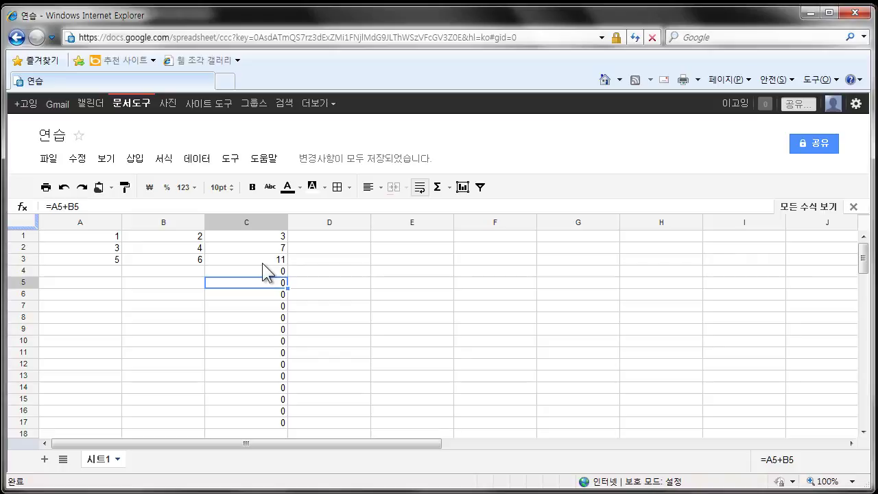
# Select A1:D17 and delete all its numbers and formulas
pyautogui.click(315, 421)
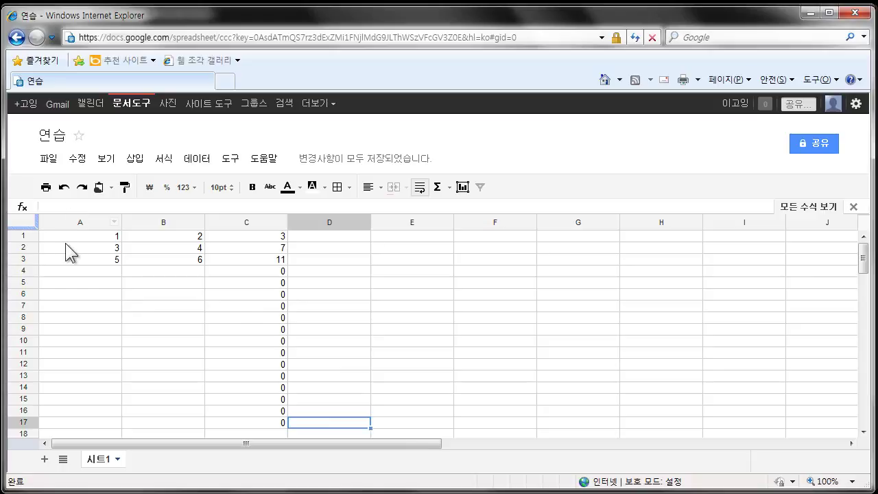
pyautogui.keyDown('shift'); pyautogui.click(59, 236); pyautogui.keyUp('shift')
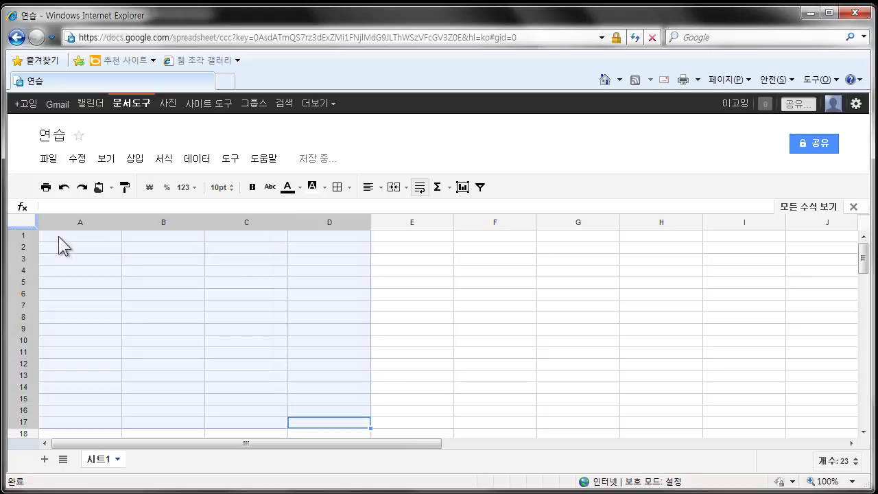
pyautogui.press('Delete')
pyautogui.click(386, 335)
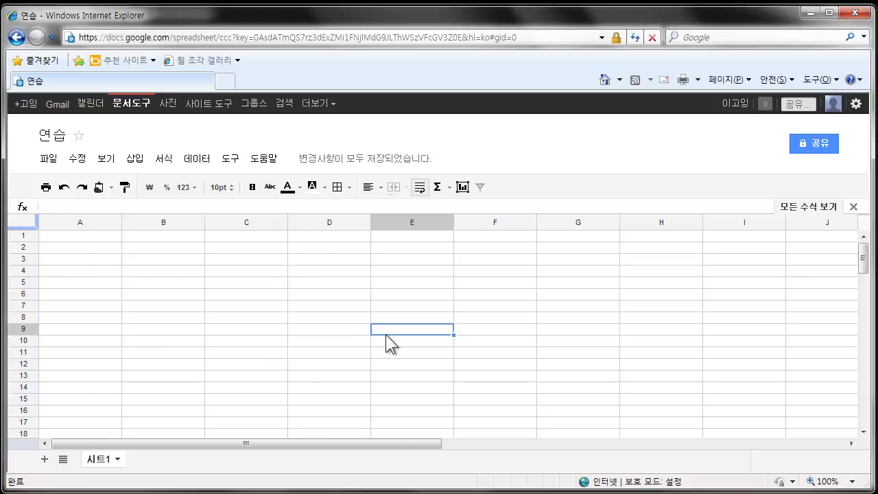
# Click through various cells to confirm the sheet is empty
pyautogui.press('Up')
pyautogui.press('Up')
pyautogui.press('Up')
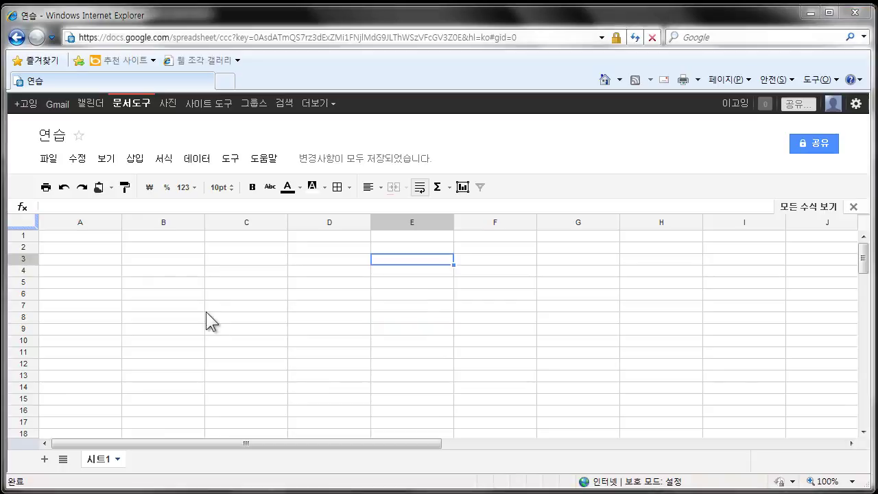
pyautogui.click(137, 260)
pyautogui.moveTo(221, 294); pyautogui.dragTo(293, 396)
pyautogui.click(145, 295)
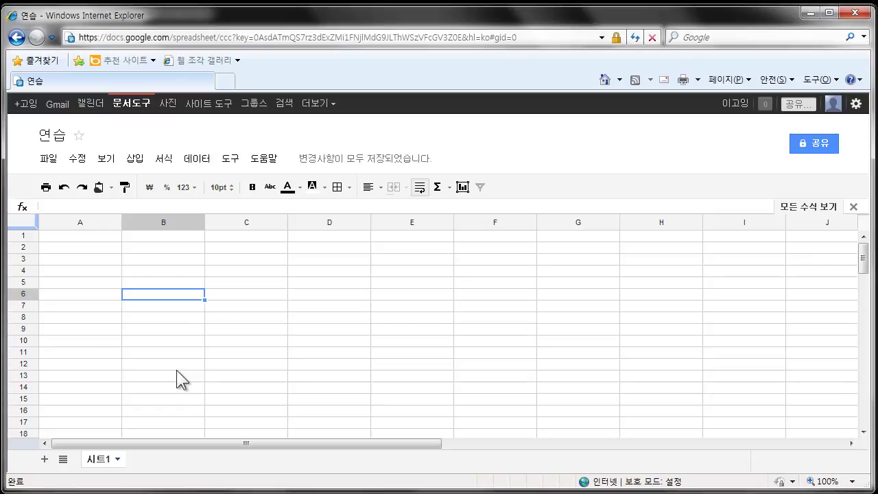
pyautogui.click(76, 235)
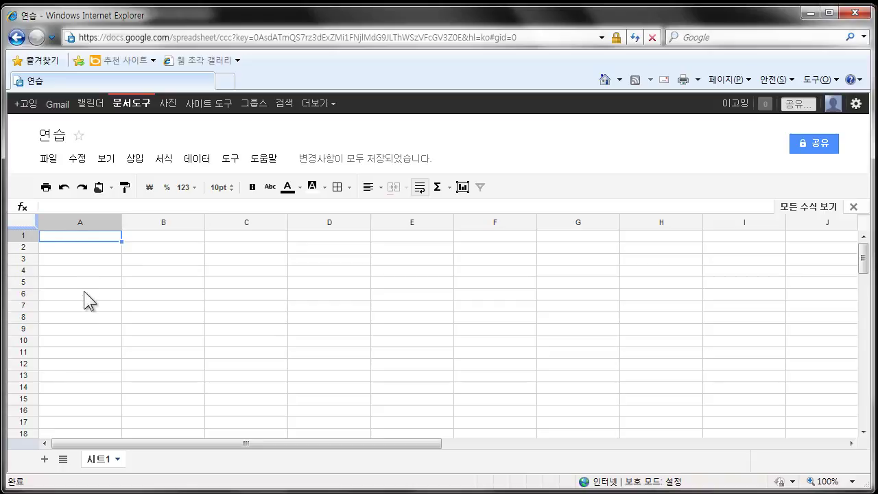
pyautogui.click(75, 315)
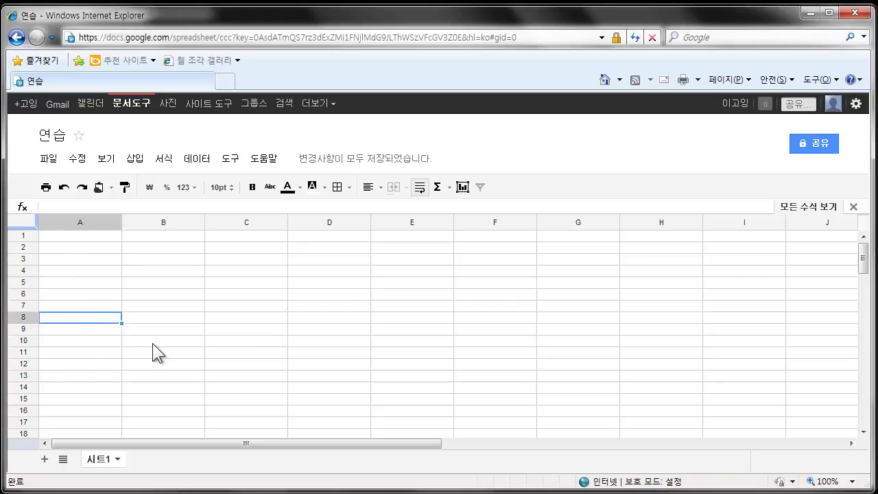
pyautogui.click(92, 235)
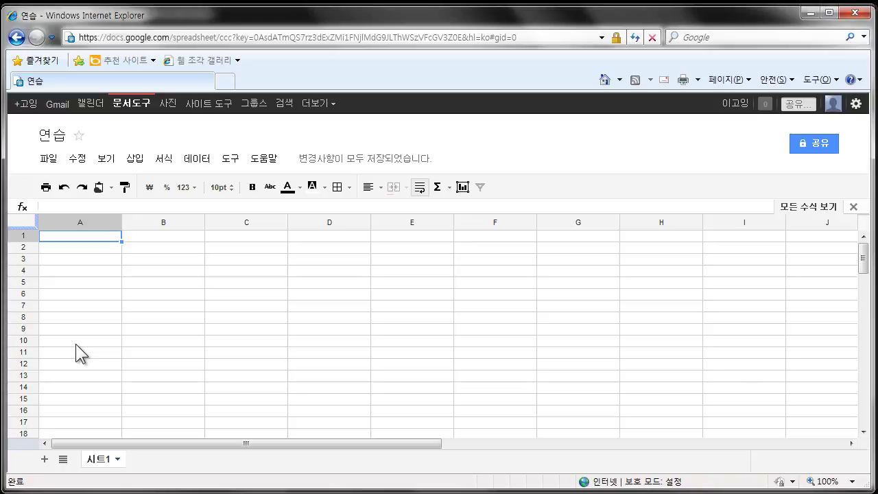
pyautogui.keyDown('shift'); pyautogui.click(75, 343); pyautogui.keyUp('shift')
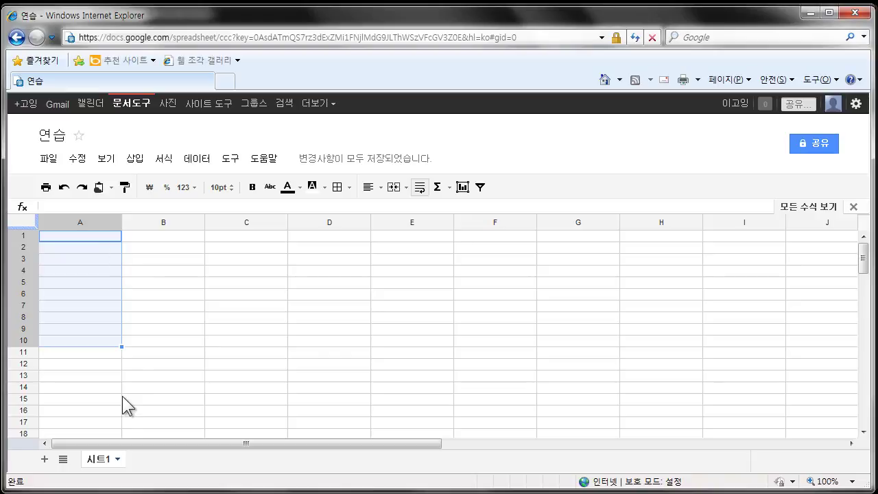
pyautogui.click(231, 295)
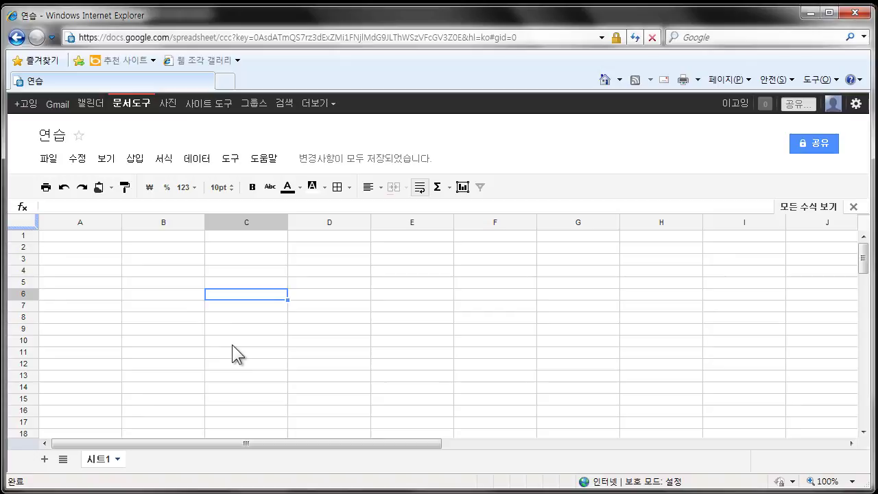